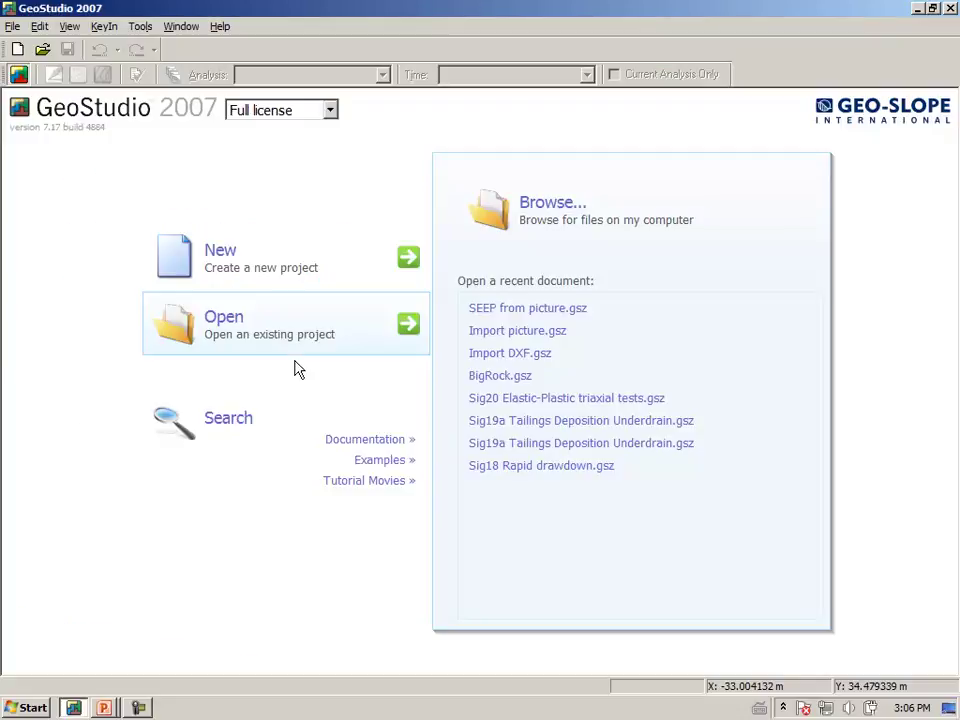
- Open the Import DXF project from the Completed folder and zoom to fit the whole slope profile
left_click(500, 236)
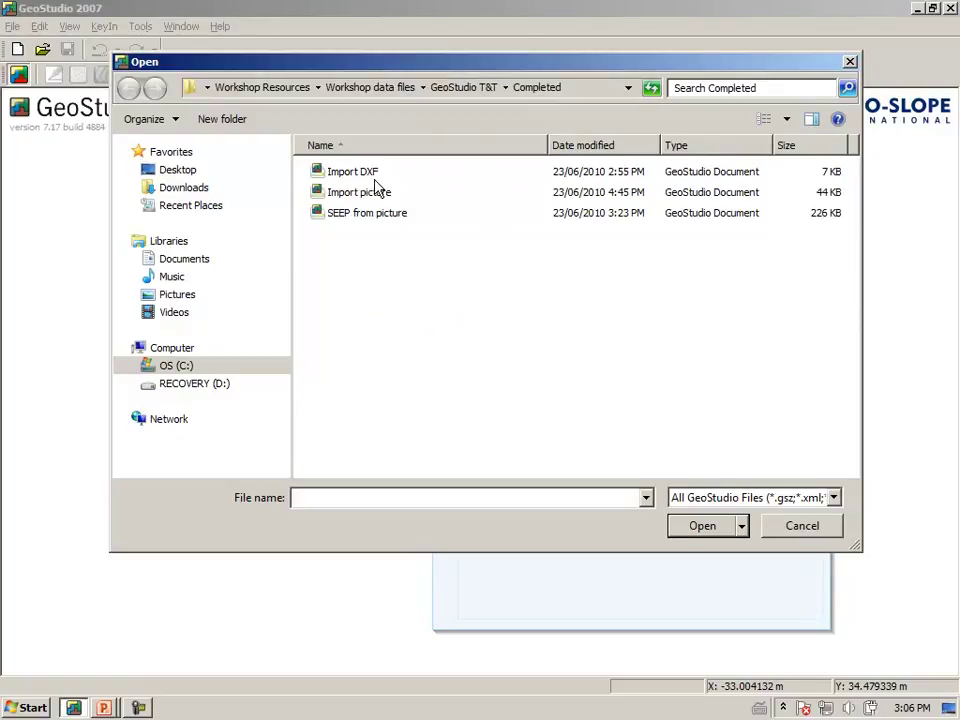
left_click(360, 171)
left_click(700, 526)
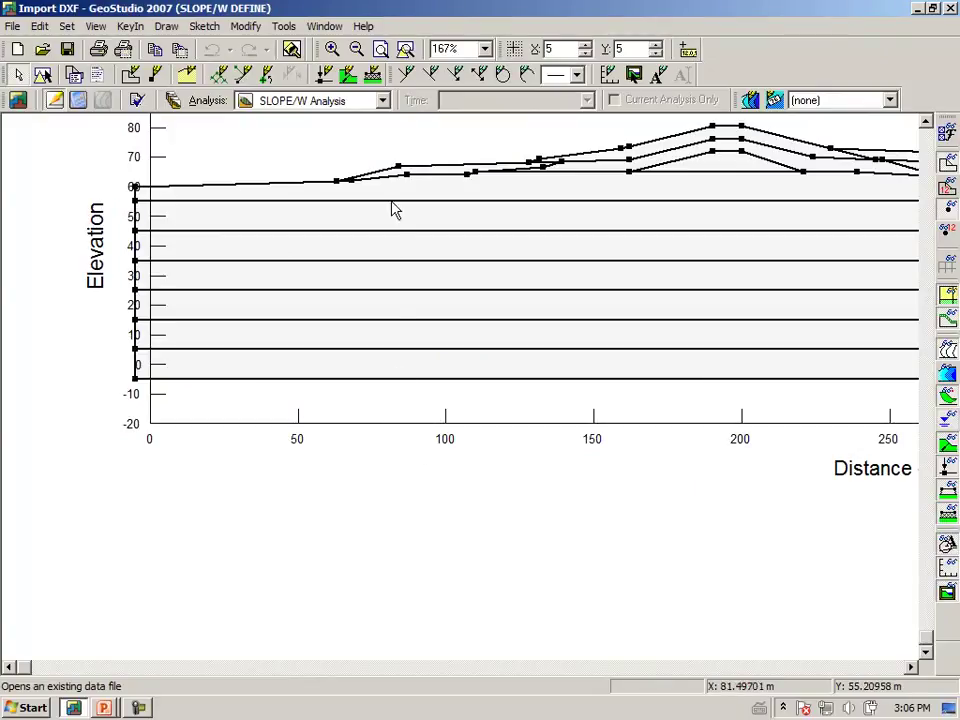
left_click(405, 52)
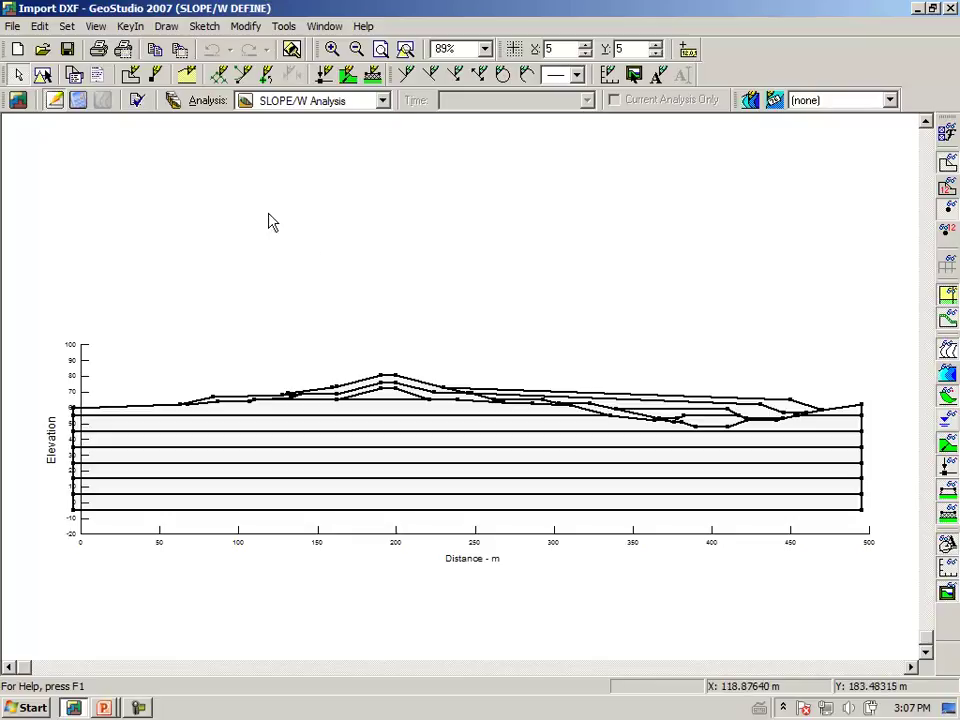
left_click(166, 27)
left_click(111, 72)
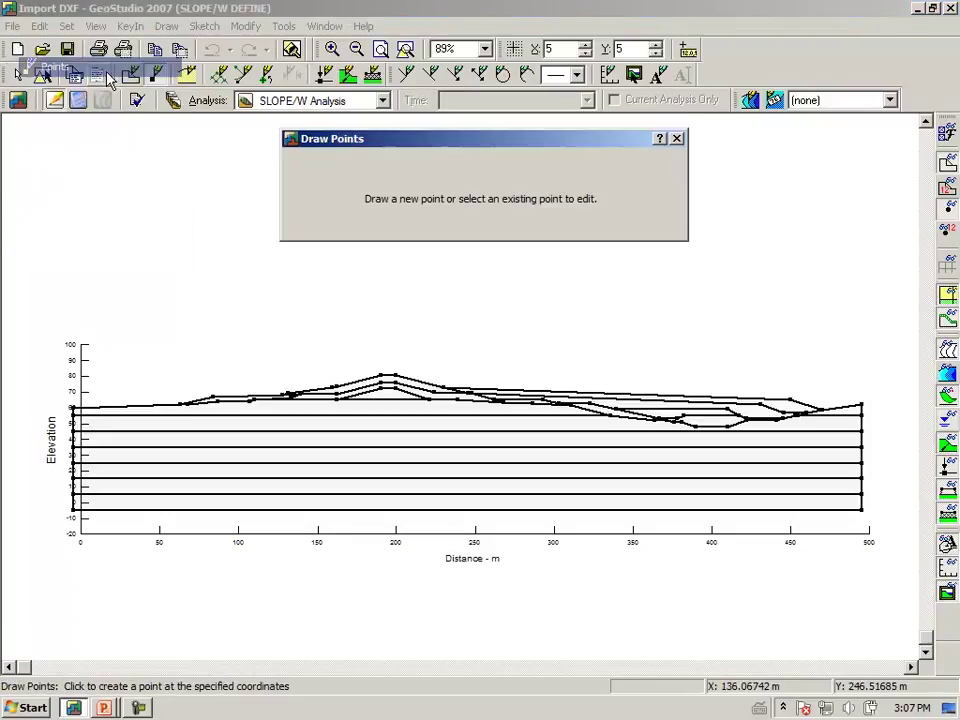
left_click(71, 431)
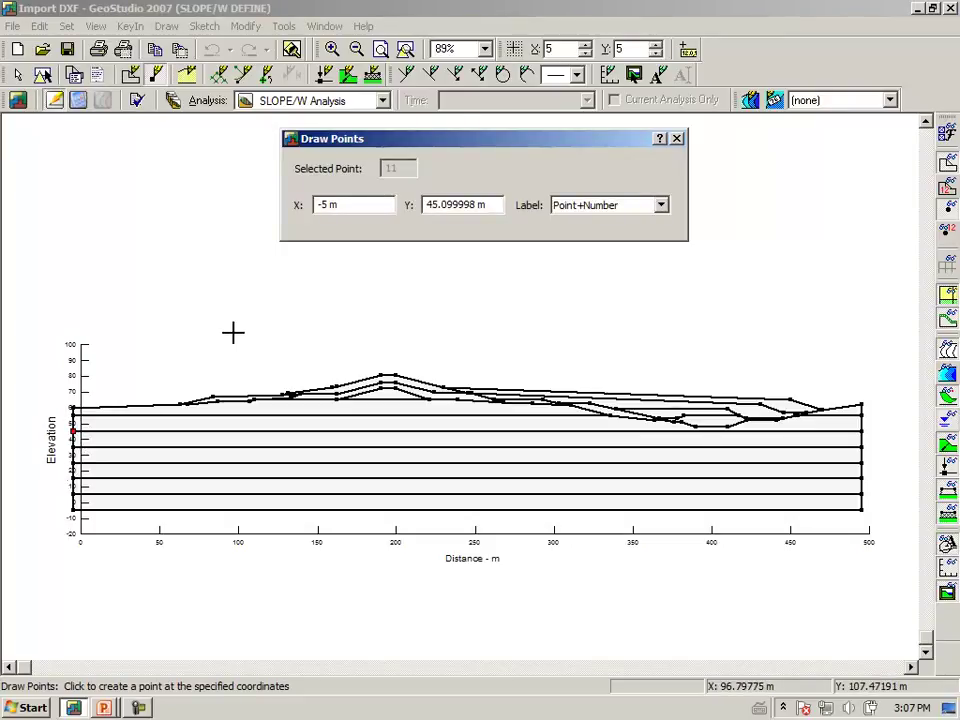
left_click(73, 512)
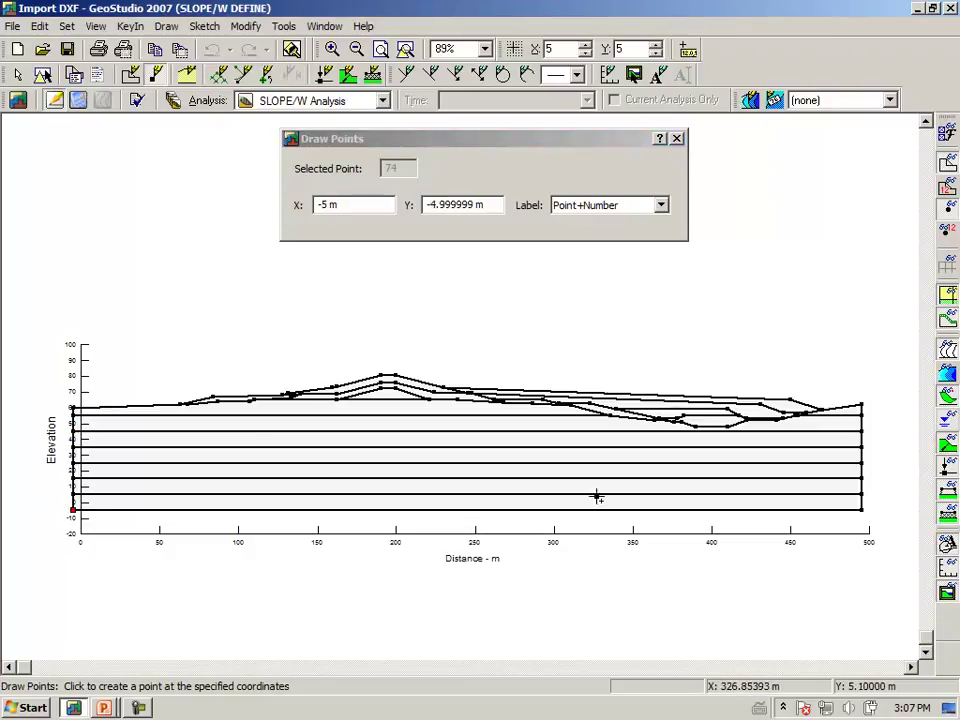
left_click(862, 497)
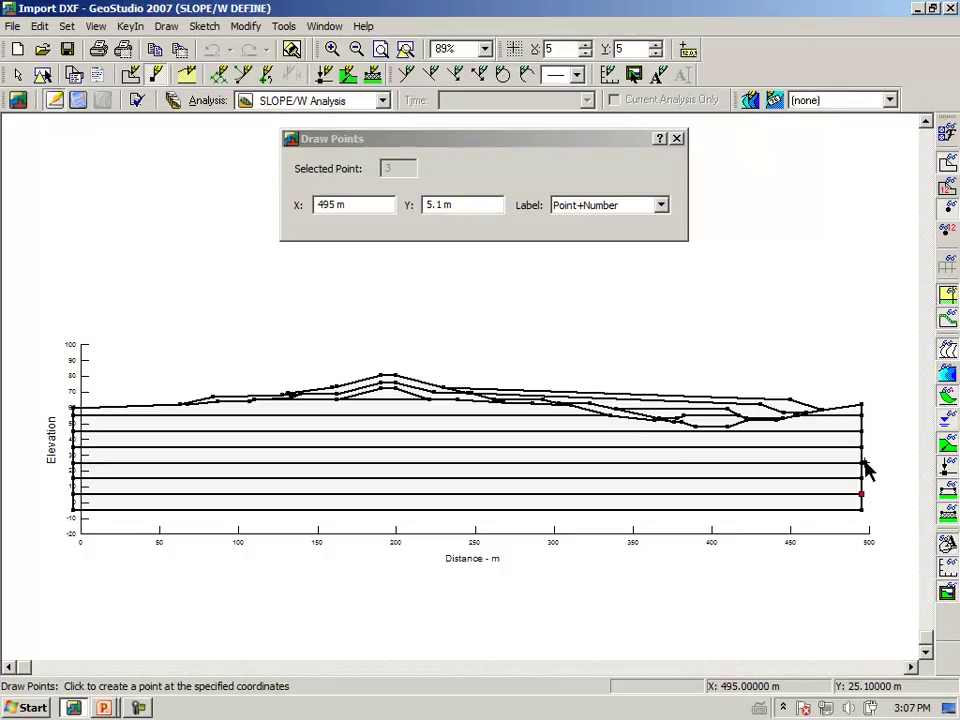
left_click(862, 462)
left_click(861, 446)
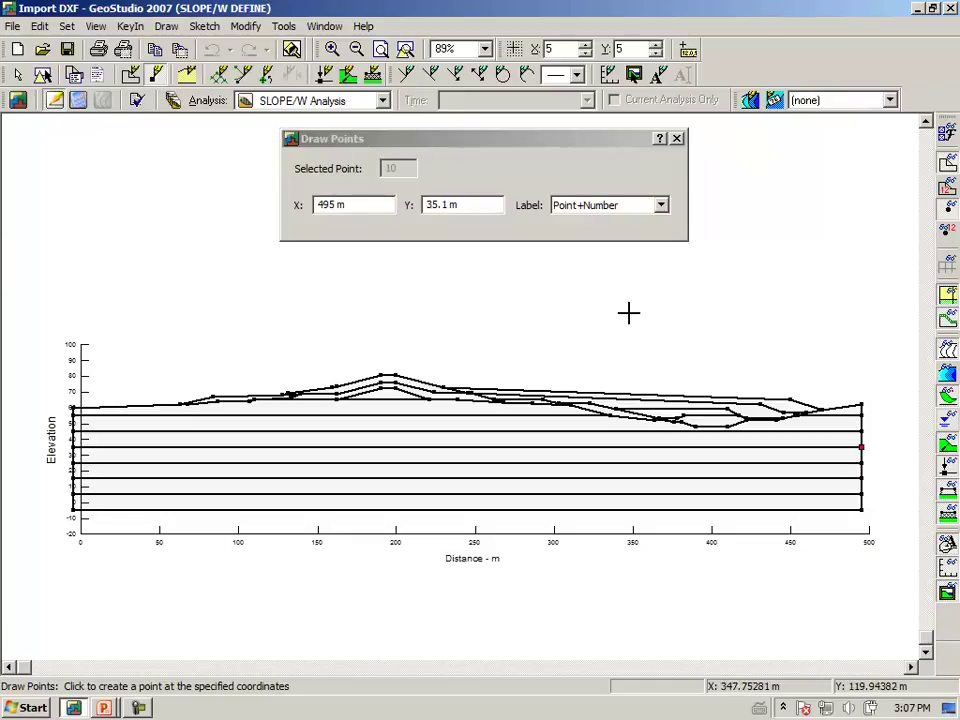
right_click(265, 268)
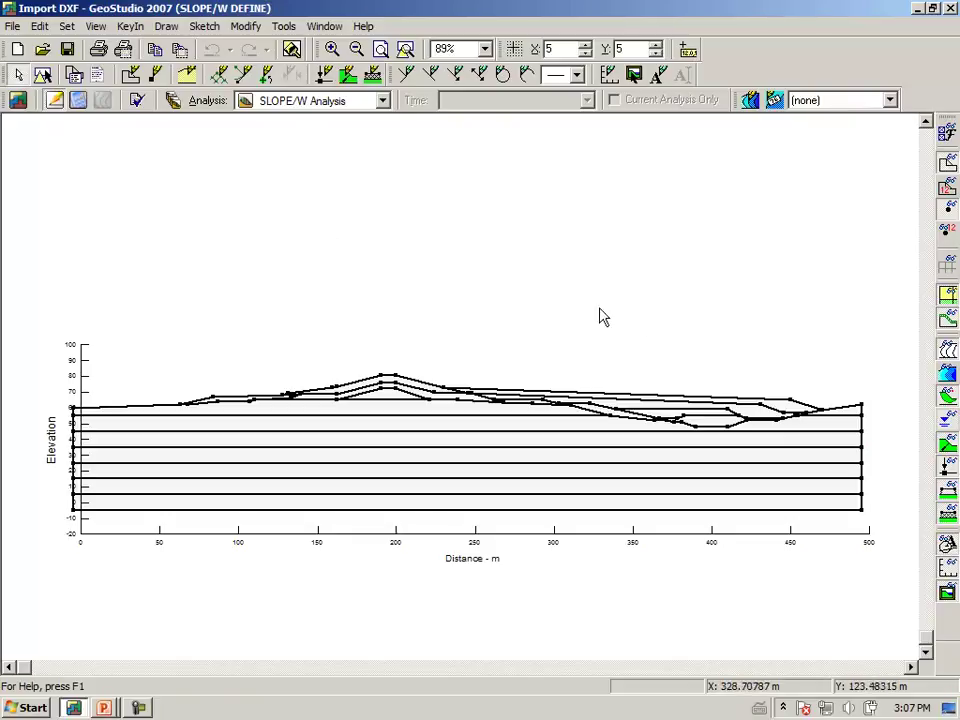
- Hide the axes, then move all slope geometry by X 5, Y 0 with Modify Objects
left_click(946, 572)
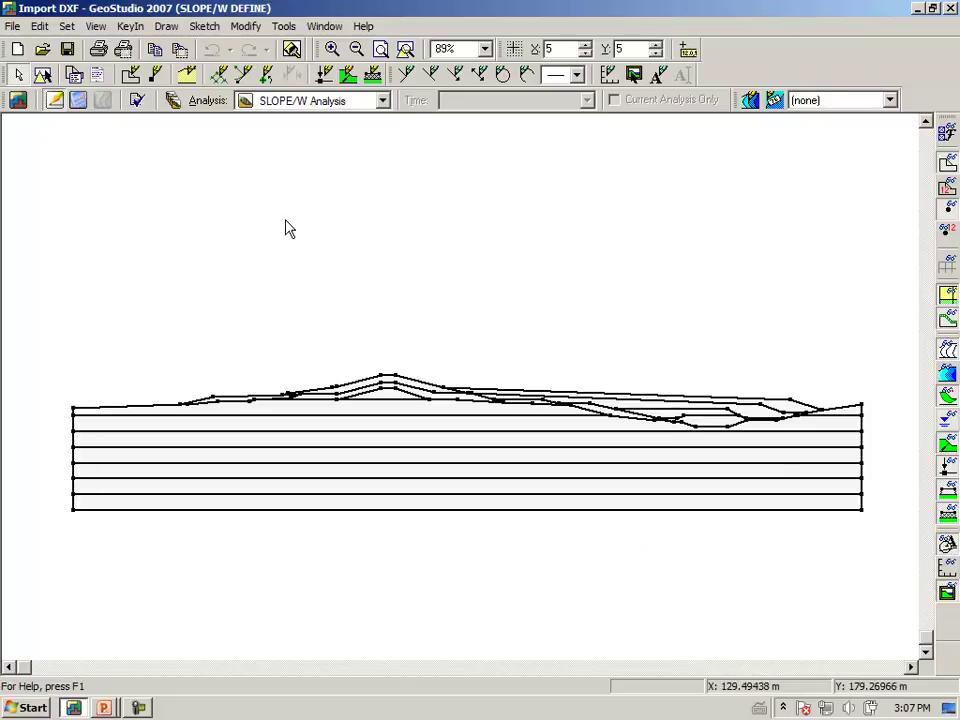
left_click(247, 27)
left_click(244, 45)
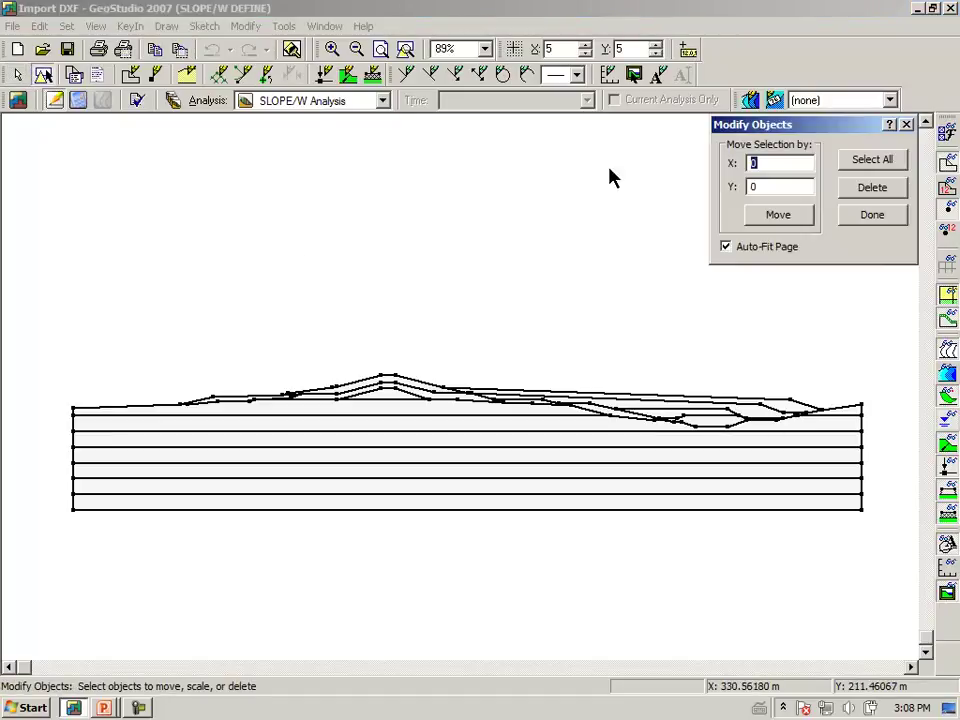
left_click_drag(836, 133, 460, 198)
left_click(492, 226)
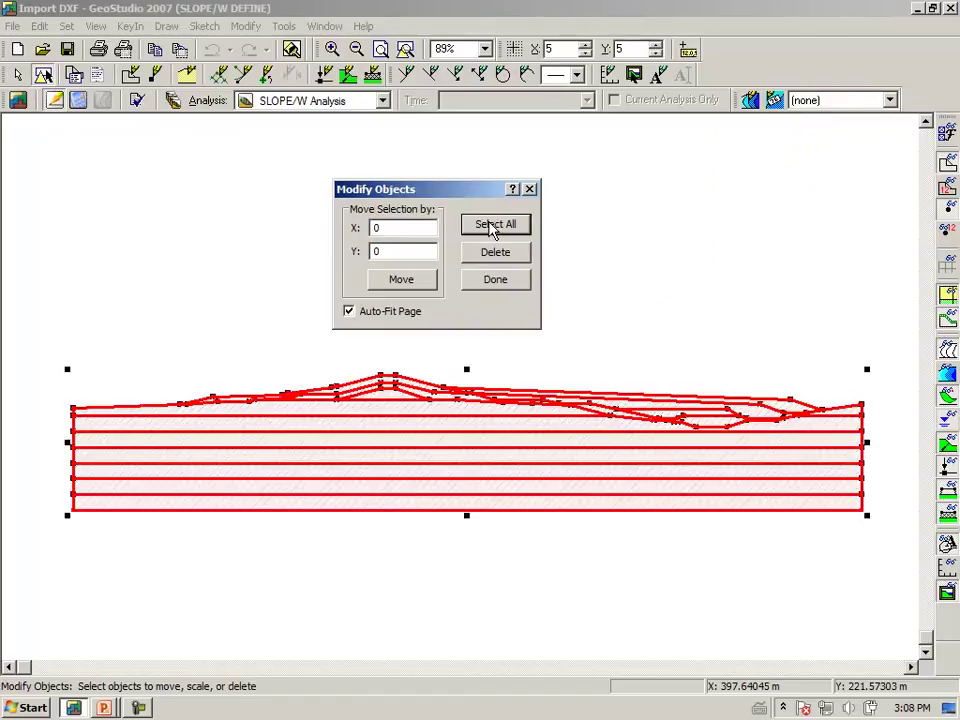
left_click(403, 231)
double_click(403, 231)
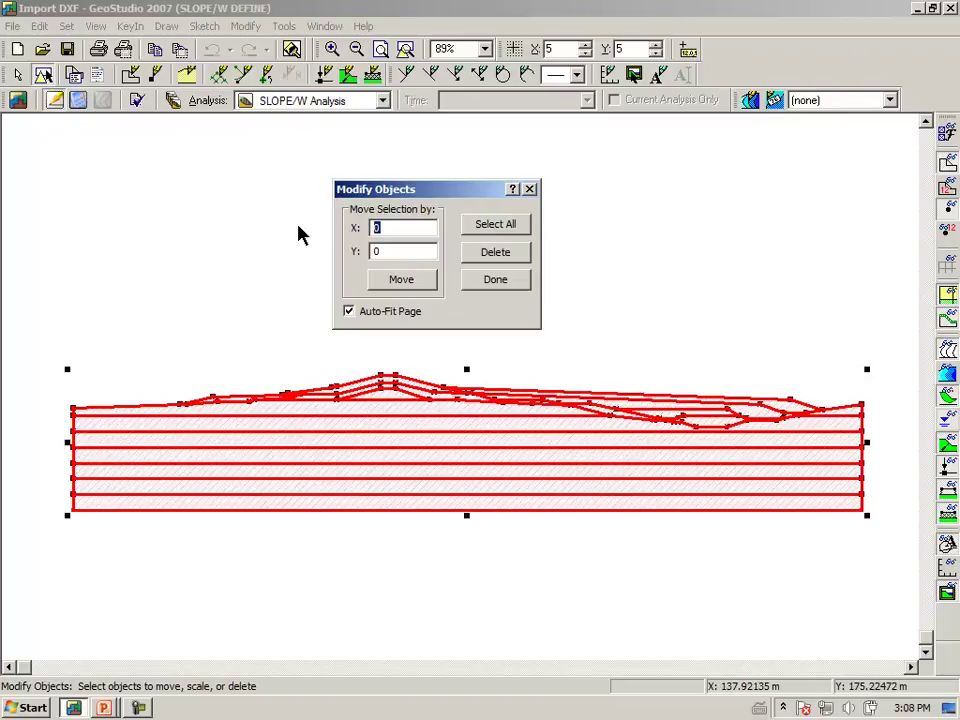
type("5")
key("Tab")
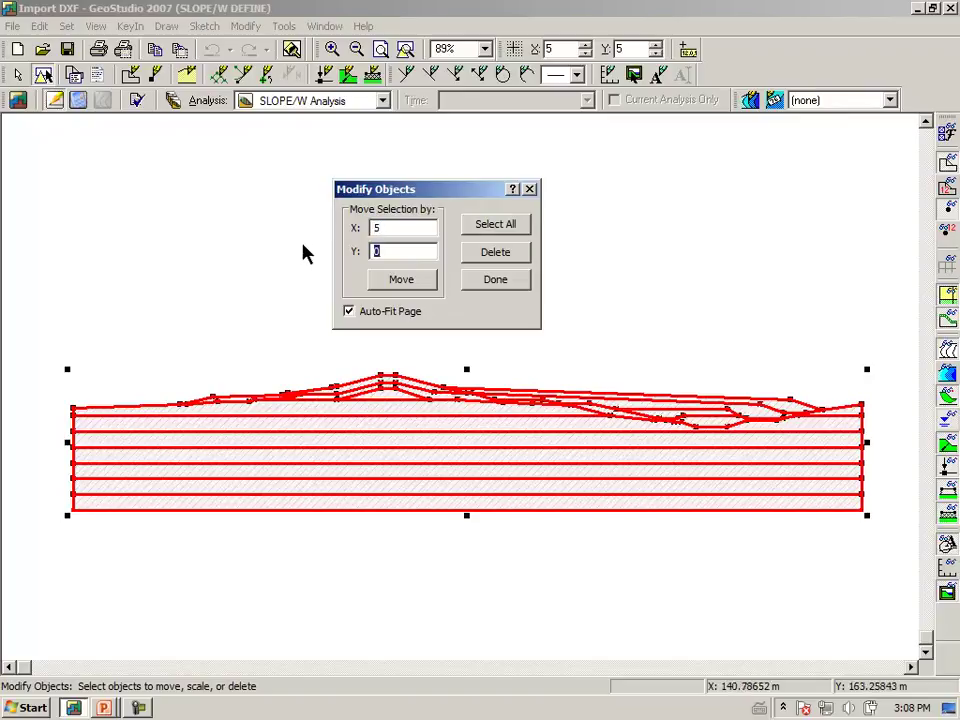
left_click(404, 282)
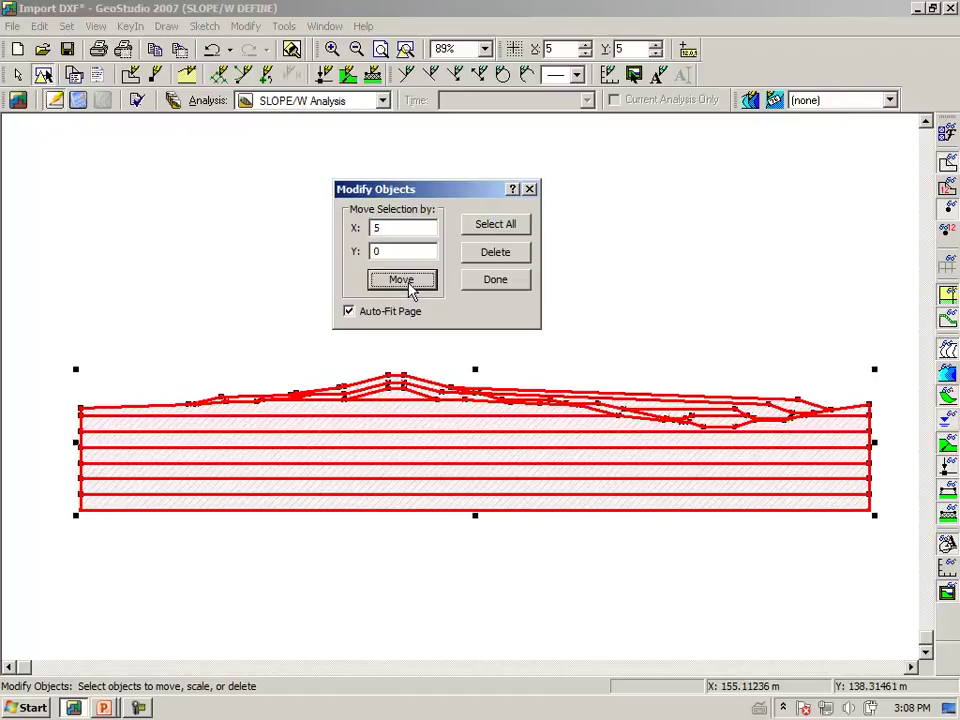
left_click(494, 280)
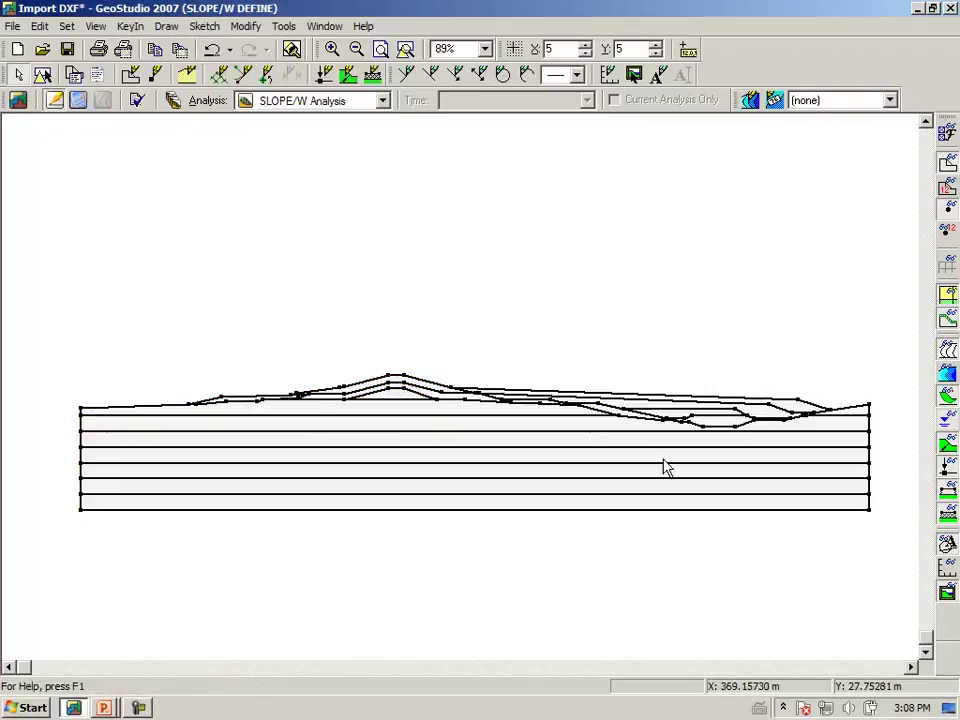
- Show the axes again, undo the 5 m shift, and zoom in on the profile's left end
left_click(947, 568)
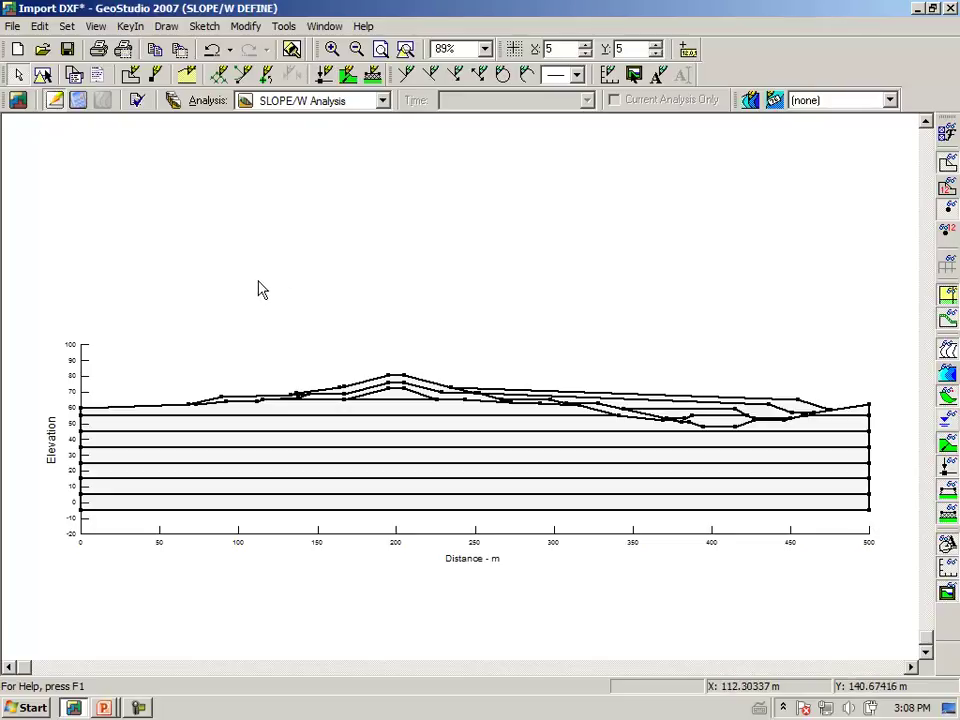
left_click(213, 50)
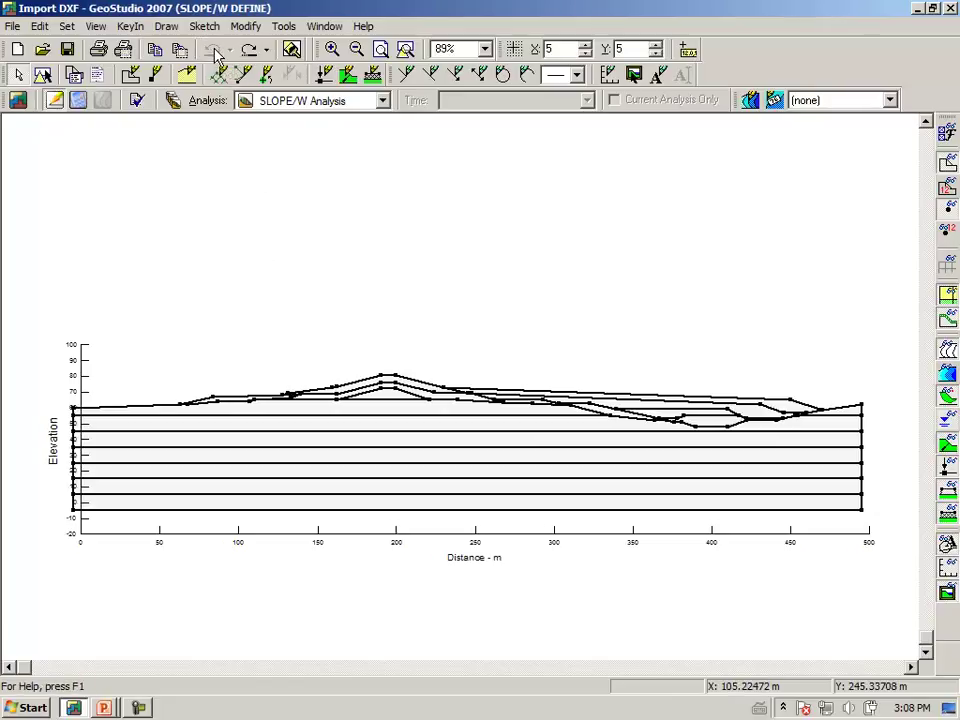
left_click(332, 49)
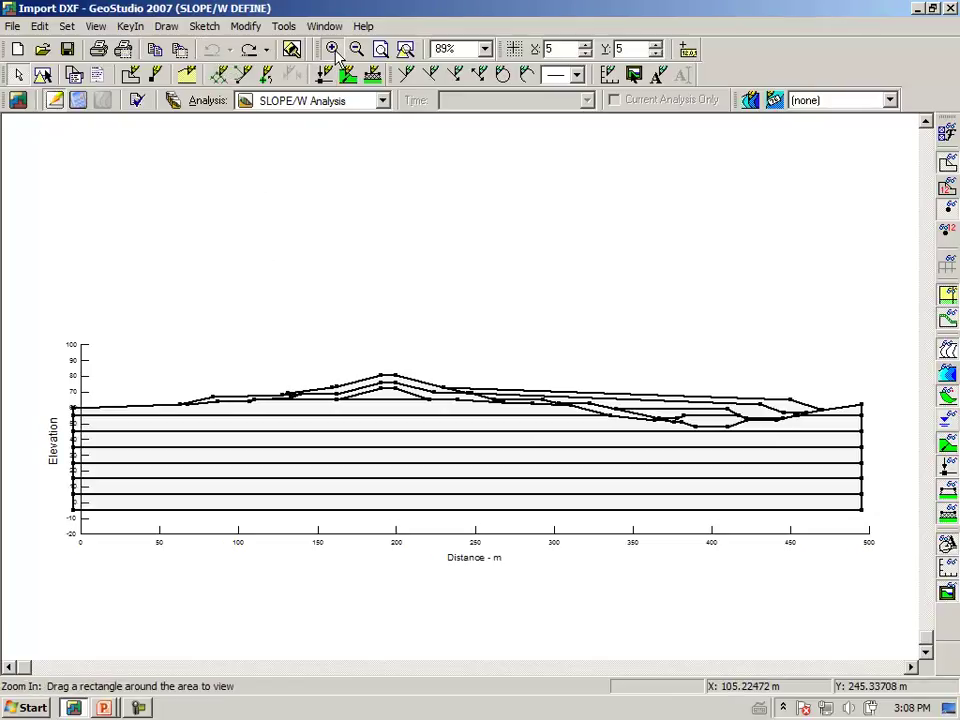
left_click_drag(216, 291, 33, 587)
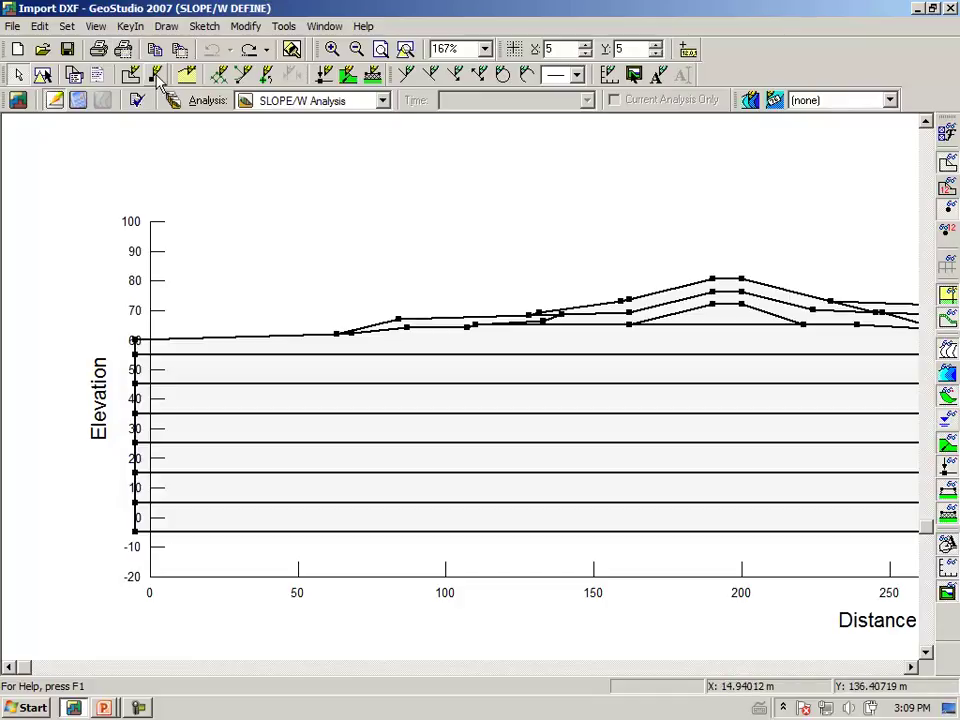
left_click(126, 28)
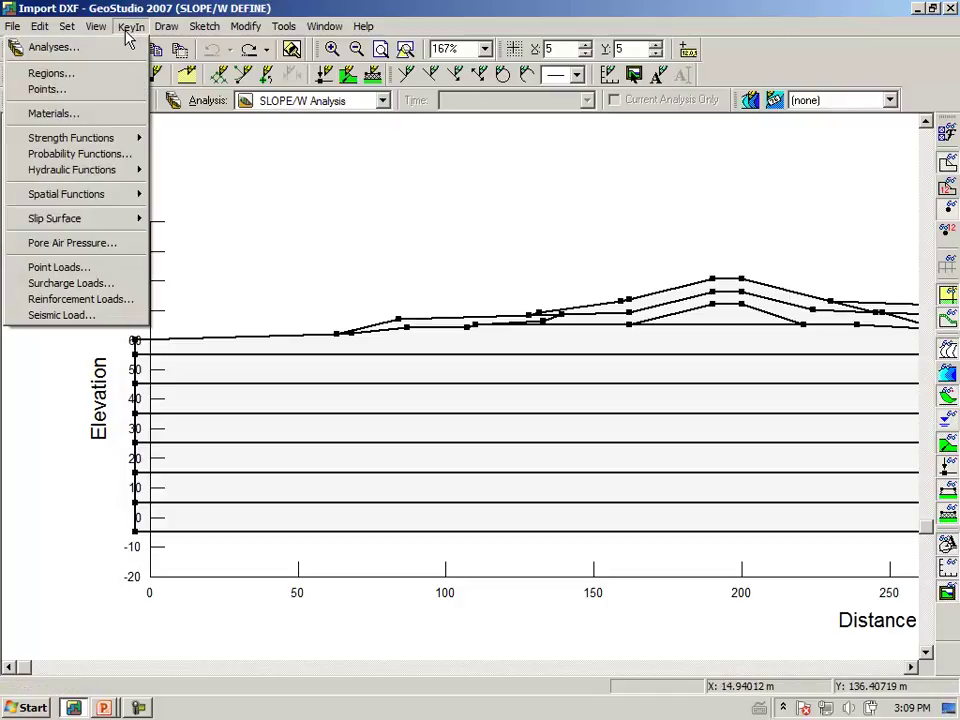
- In KeyIn Points, change the left-boundary points' X coordinate from -5 to 0
left_click(80, 90)
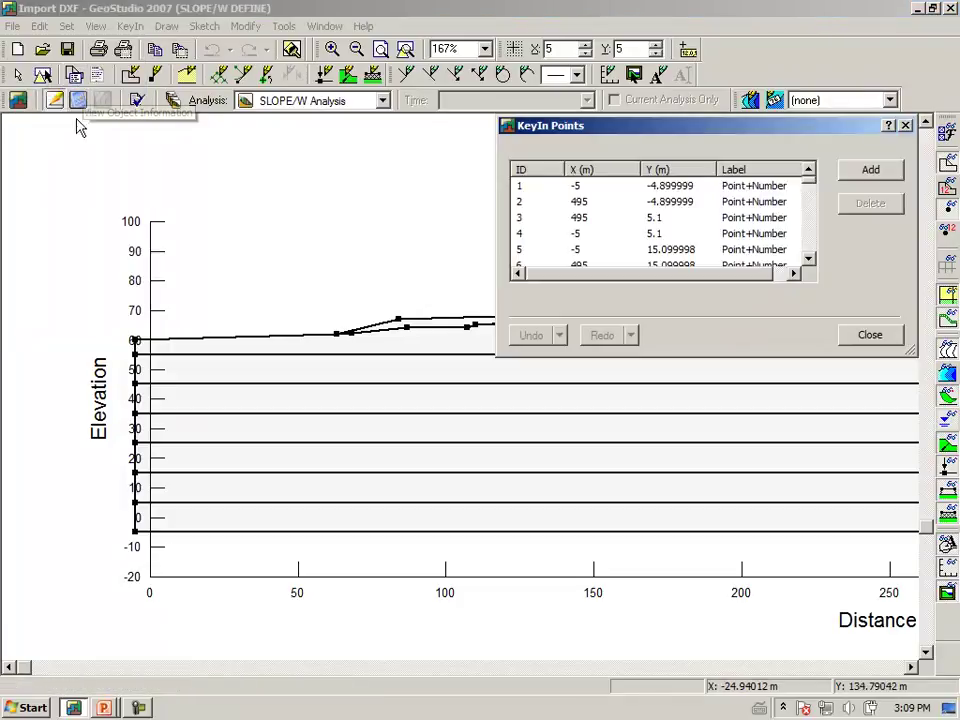
left_click_drag(71, 300, 156, 553)
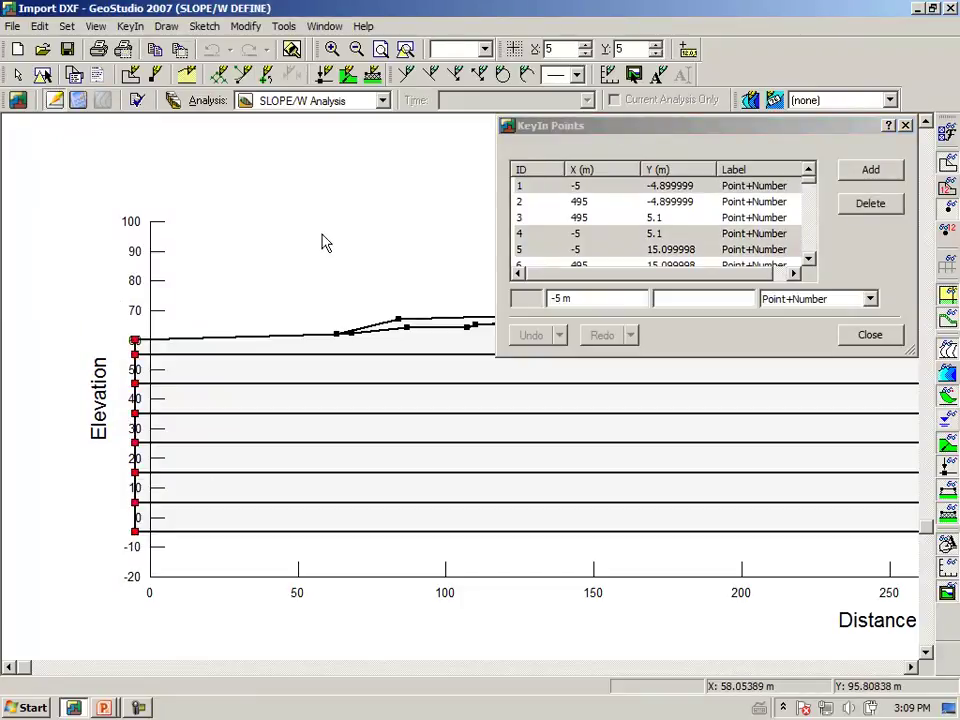
left_click(589, 300)
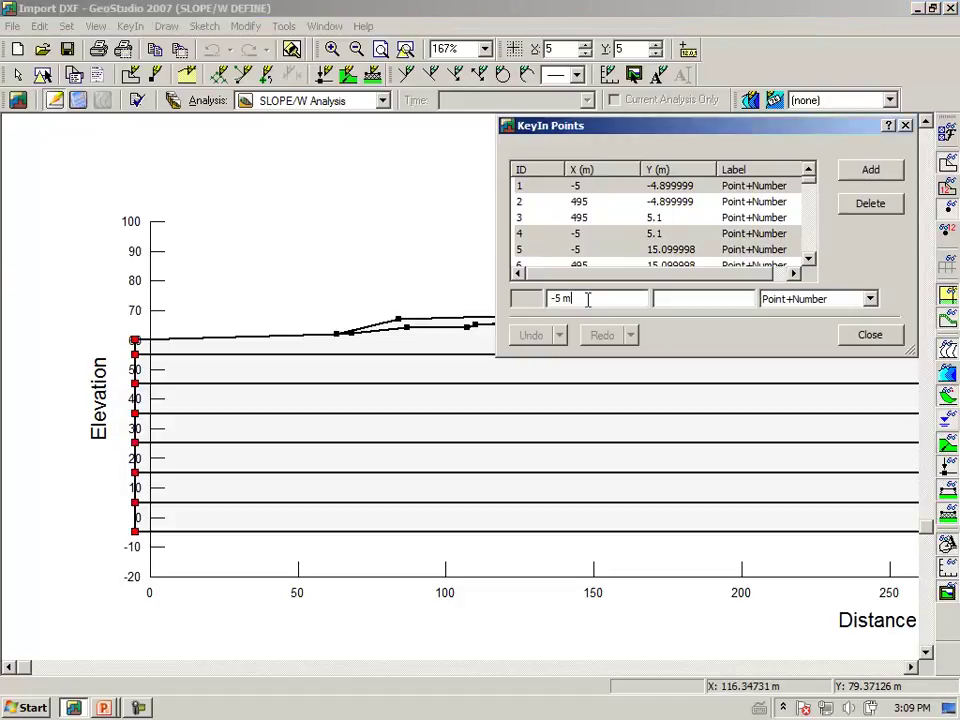
left_click_drag(587, 300, 507, 303)
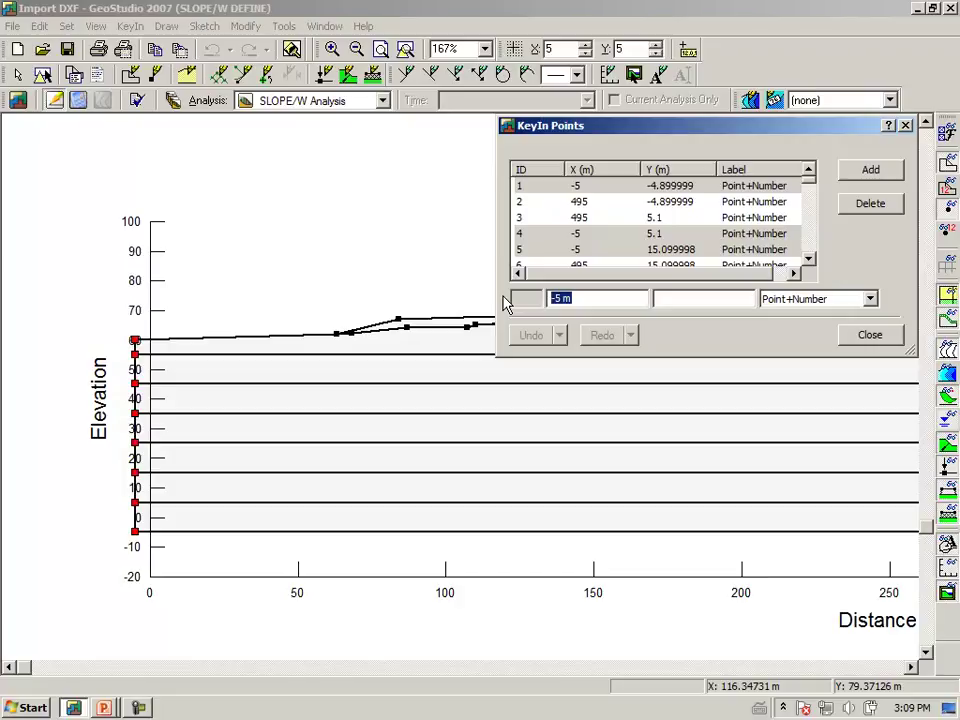
type("0")
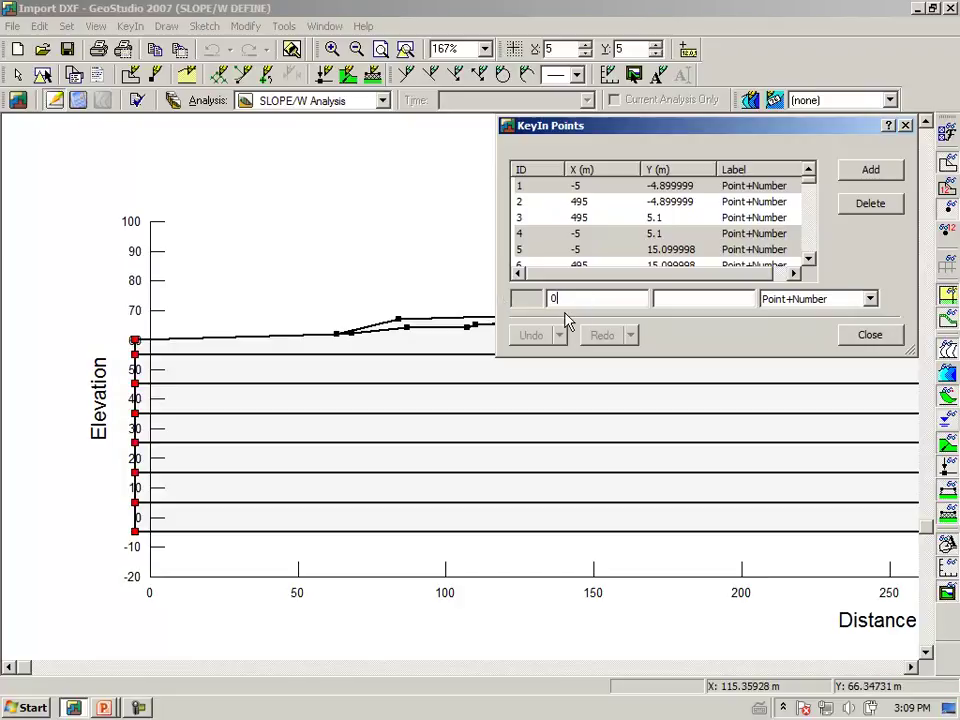
key("Tab")
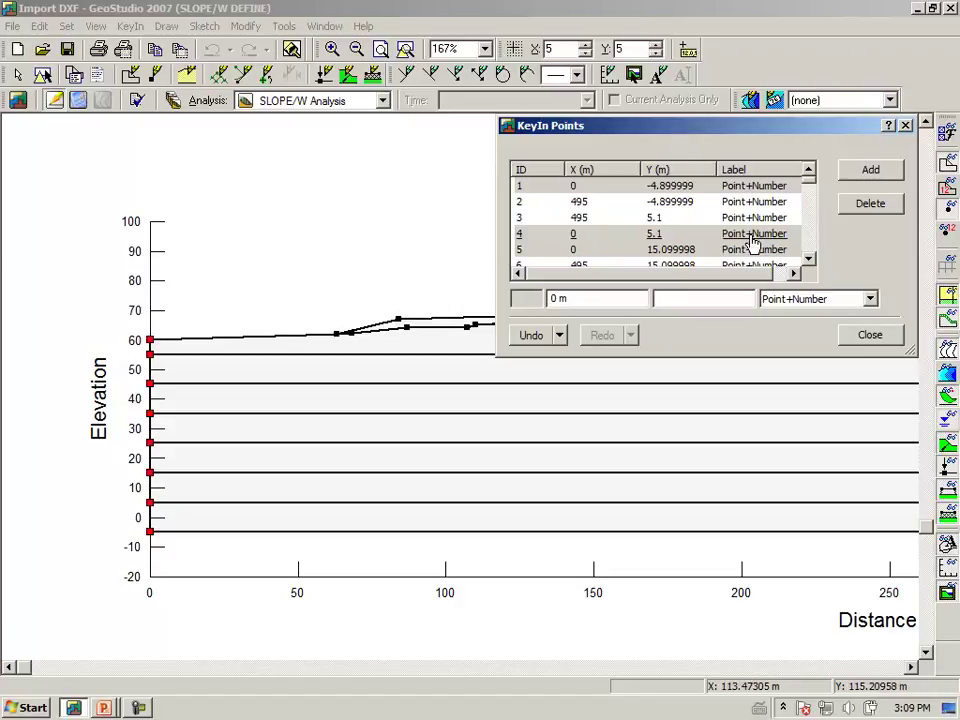
left_click(860, 340)
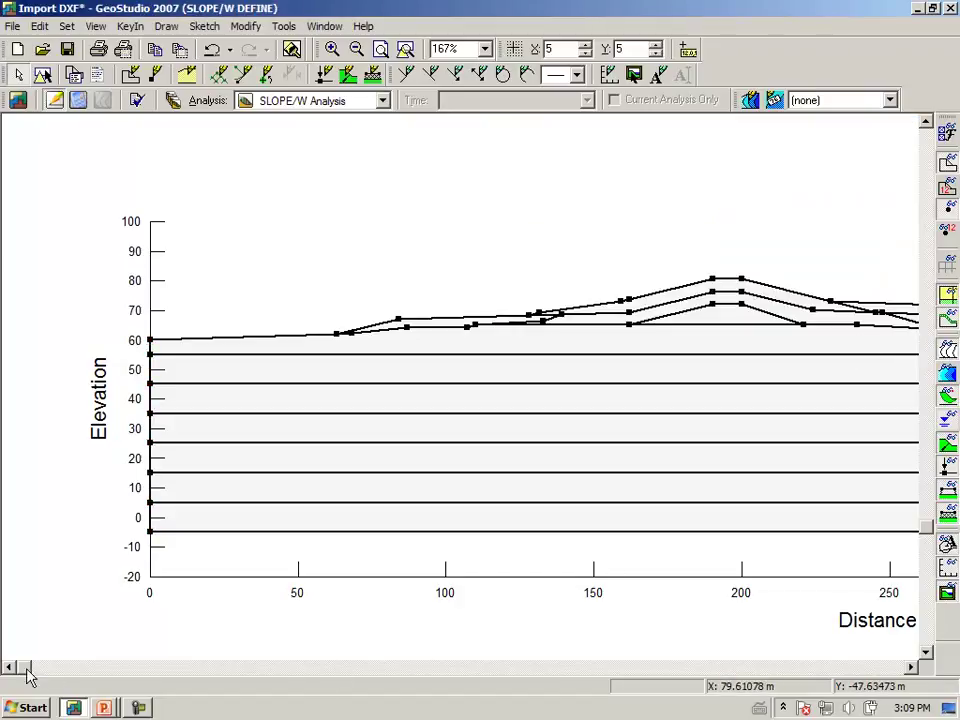
- Scroll right and change the right-boundary points' X coordinate from 495 to 500 in KeyIn Points
left_click_drag(20, 668, 806, 664)
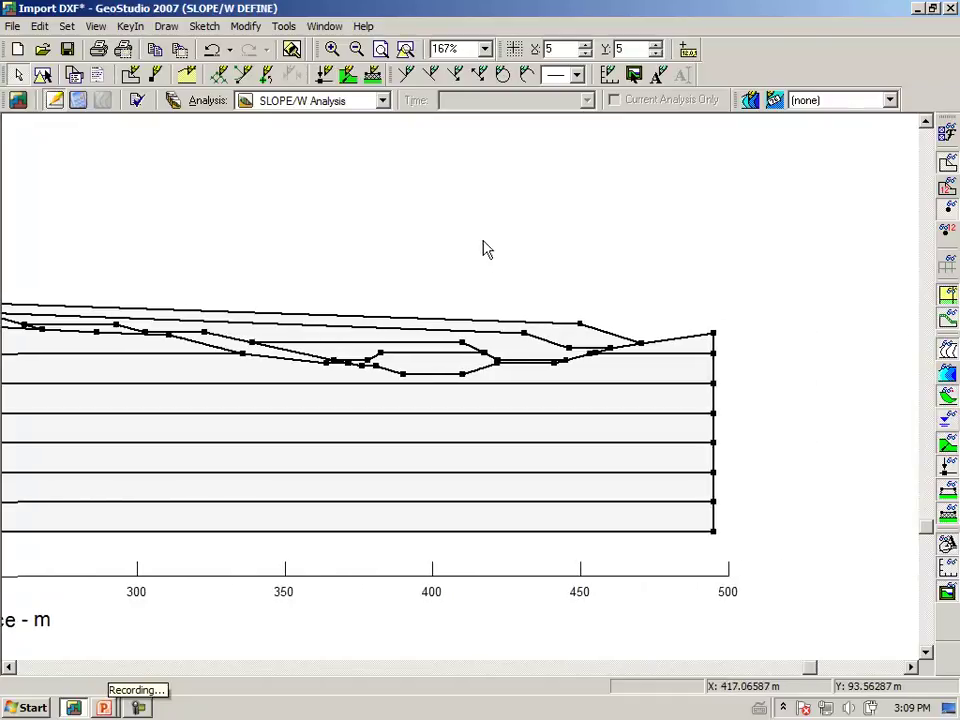
left_click(124, 27)
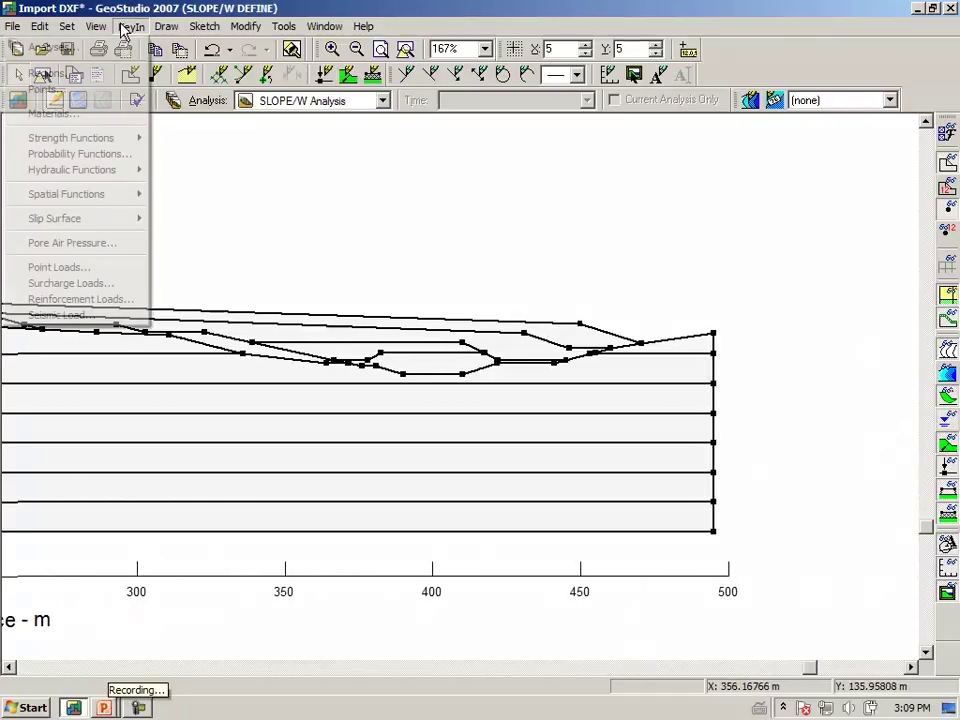
left_click(100, 90)
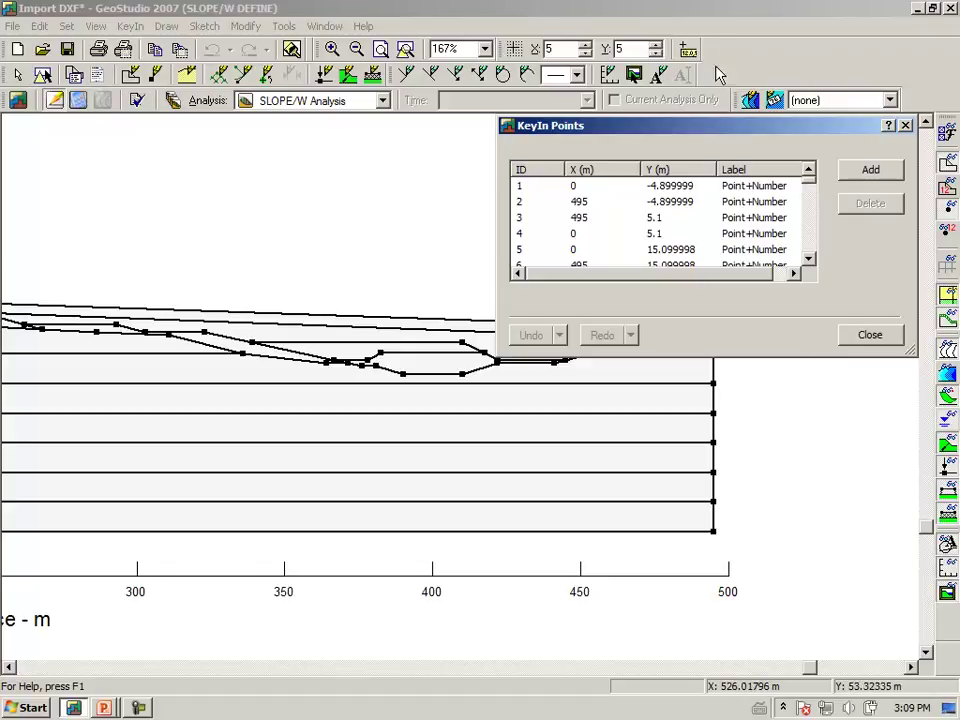
left_click_drag(722, 128, 362, 190)
left_click_drag(831, 216, 699, 561)
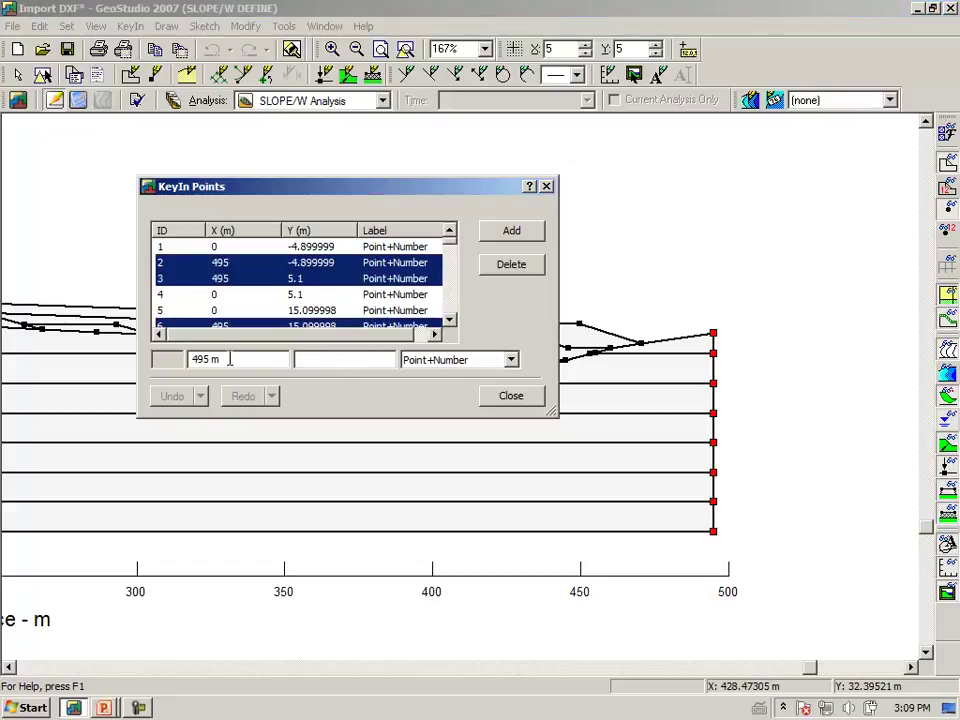
left_click_drag(236, 360, 87, 358)
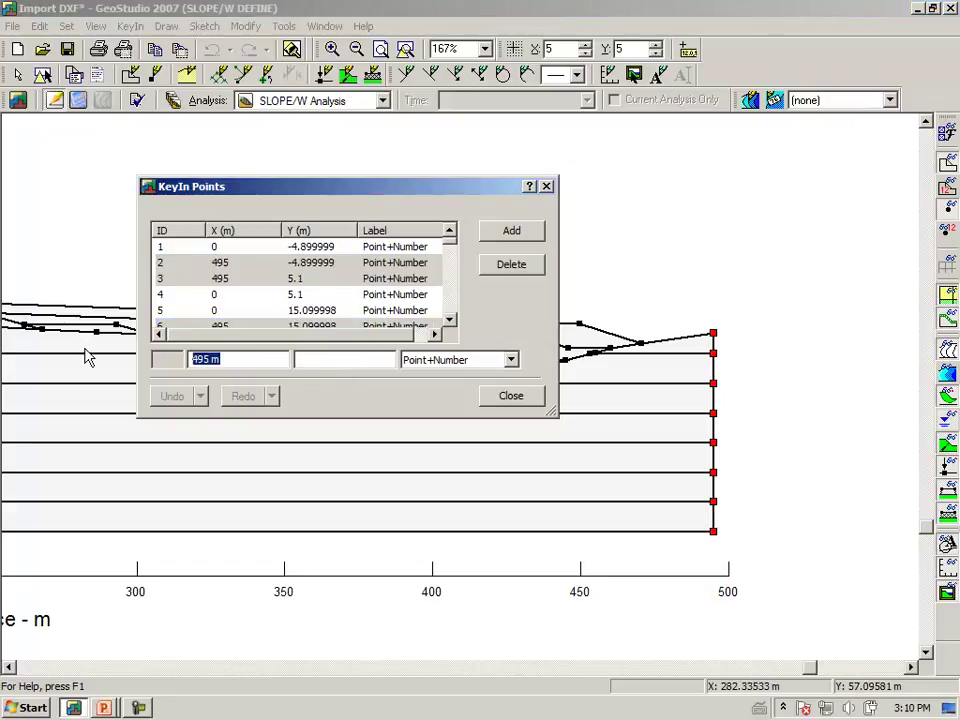
type("500")
key("Tab")
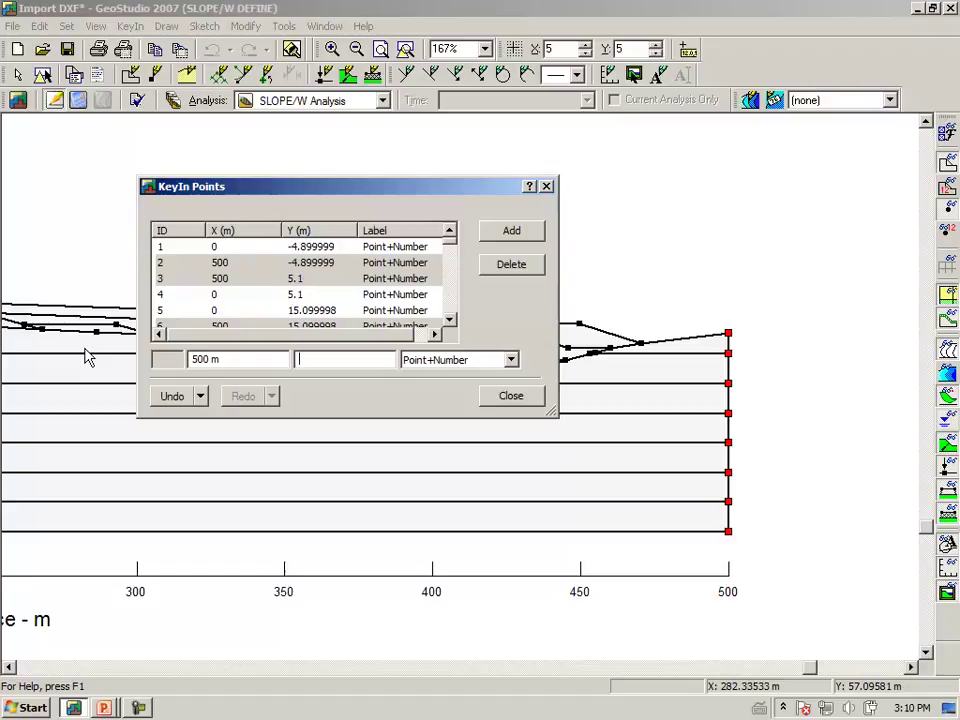
left_click(511, 397)
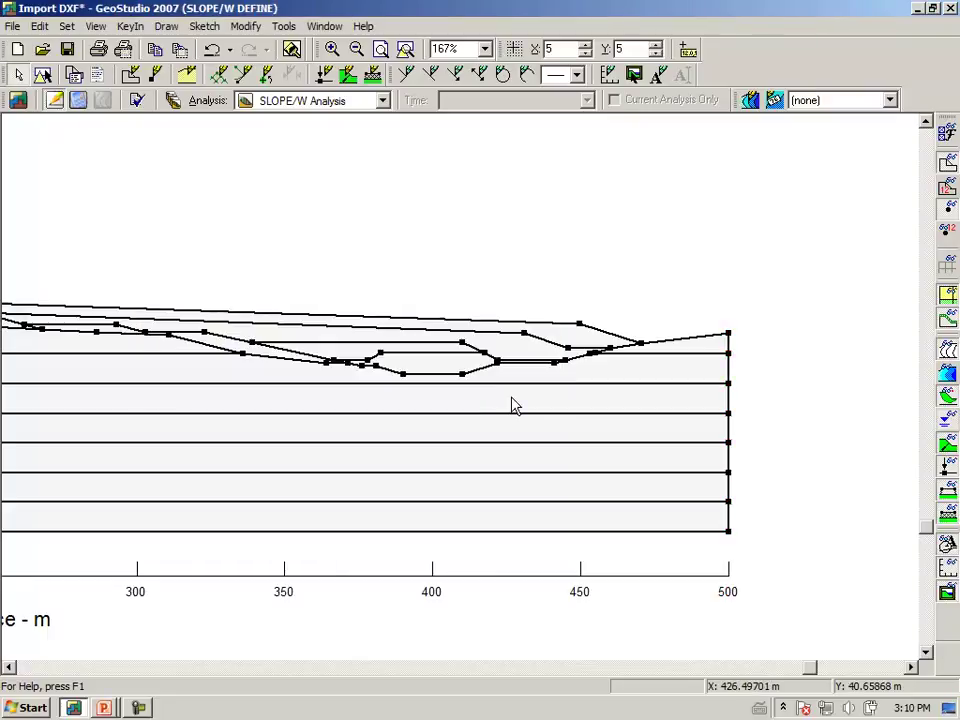
- Undo both boundary point edits and fit the whole profile in view
left_click(213, 50)
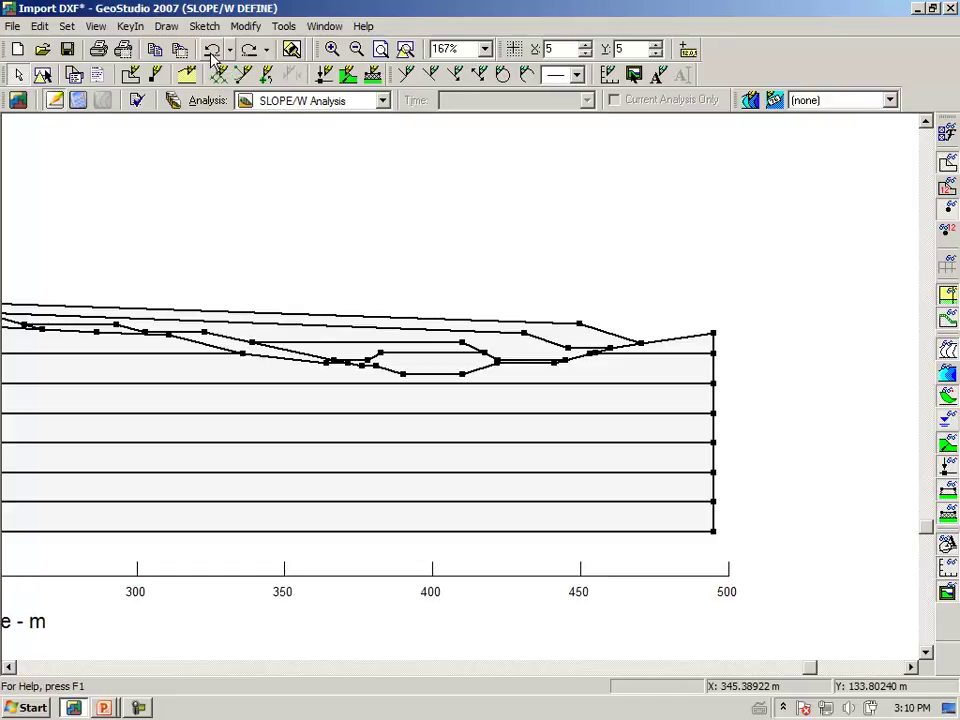
left_click(212, 51)
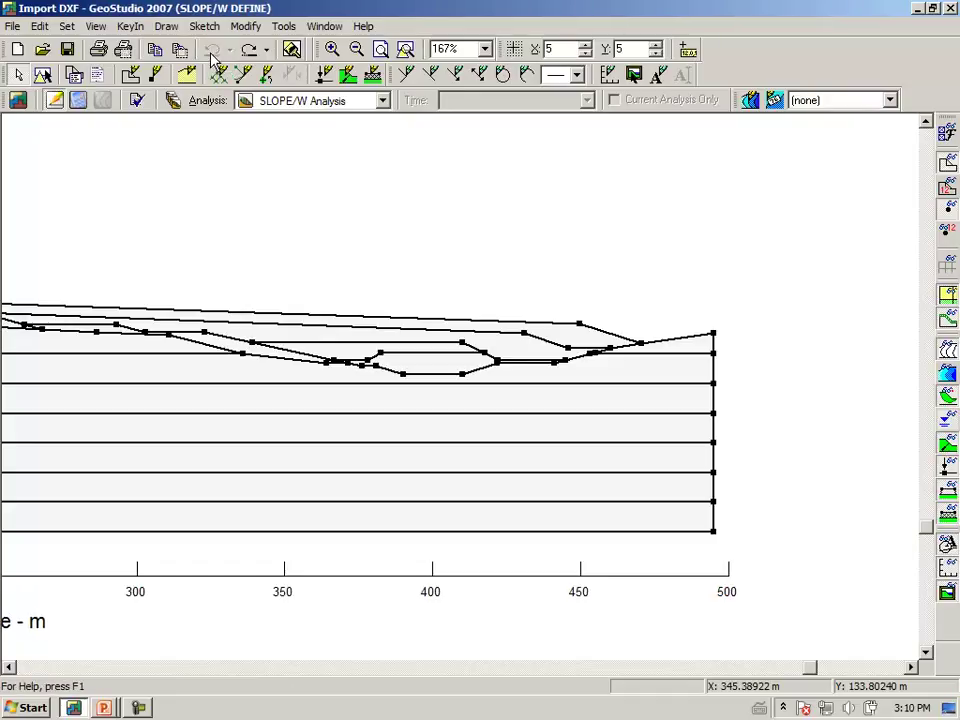
left_click(406, 52)
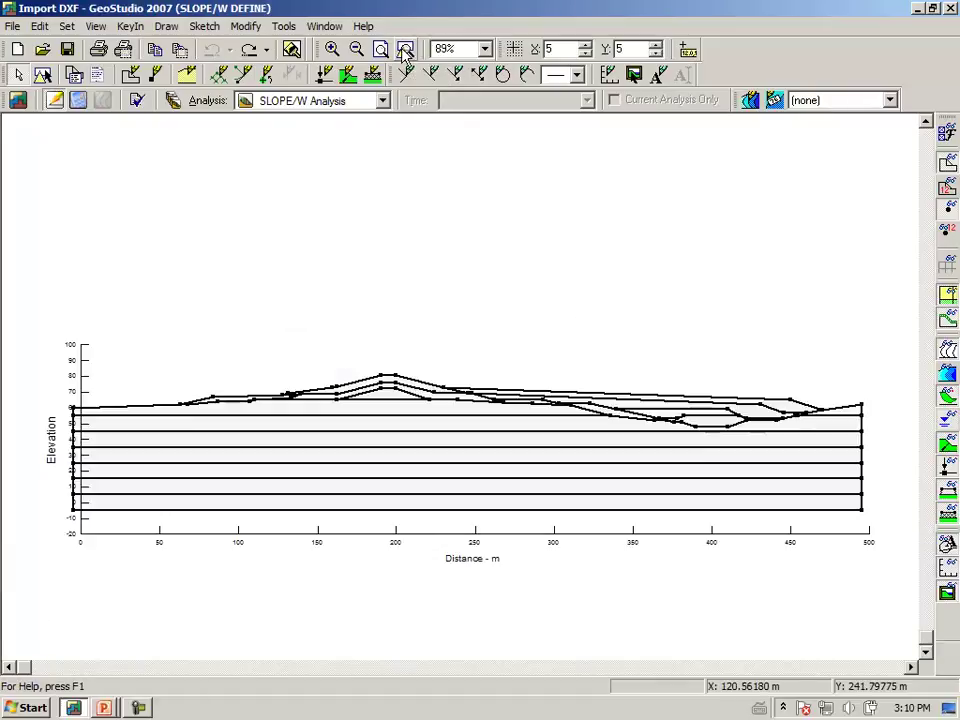
- Apply a Modify Objects move of X 5, Y 0 to the geometry
left_click(245, 28)
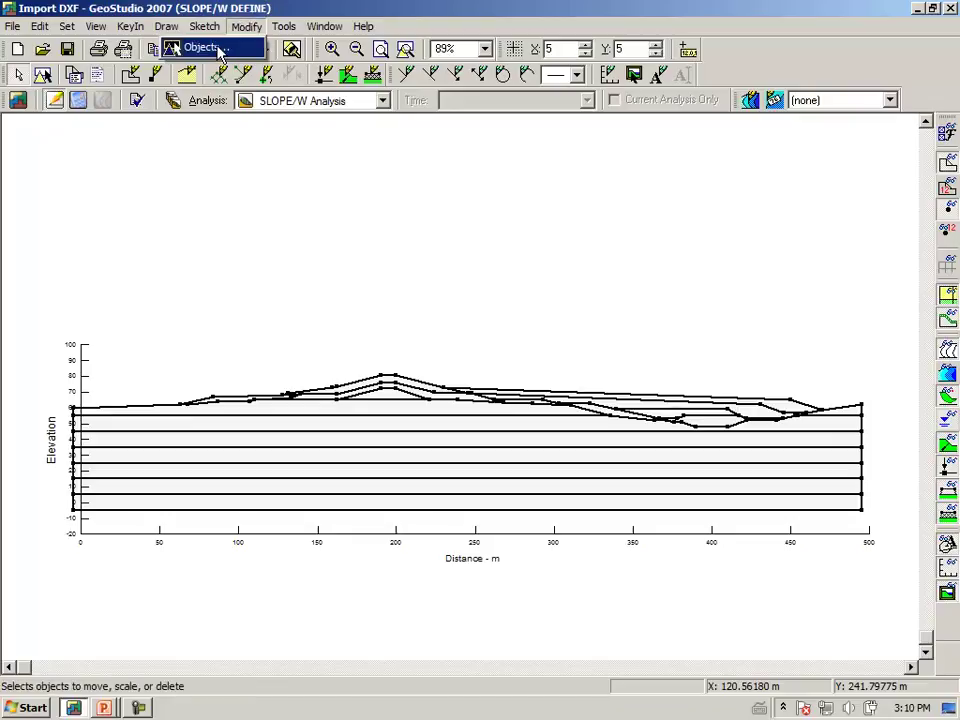
left_click(200, 45)
left_click_drag(800, 124, 256, 184)
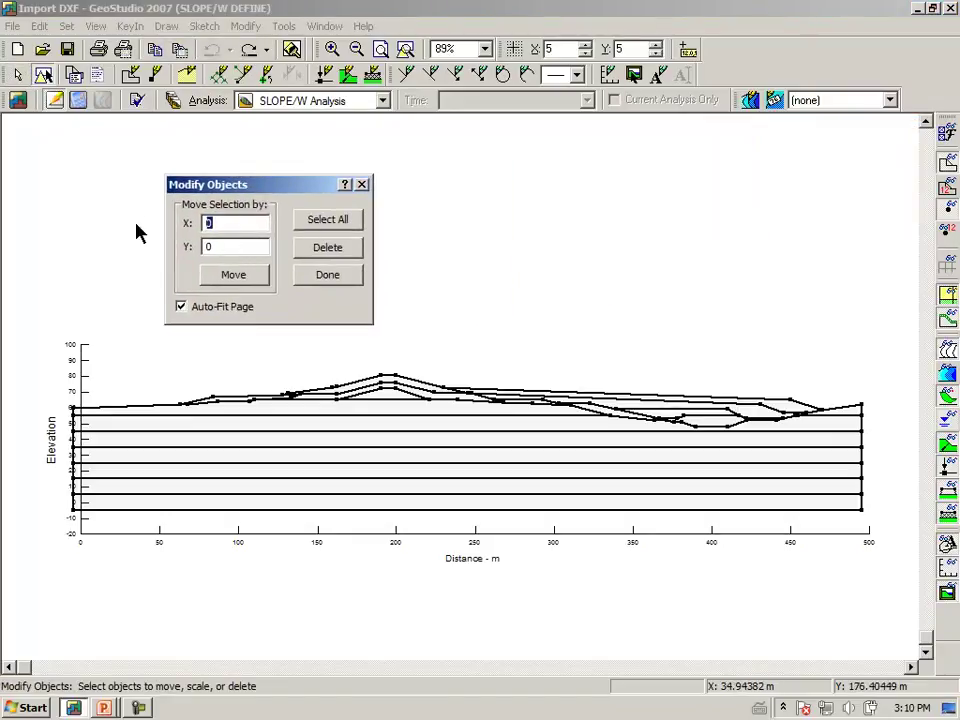
type("5")
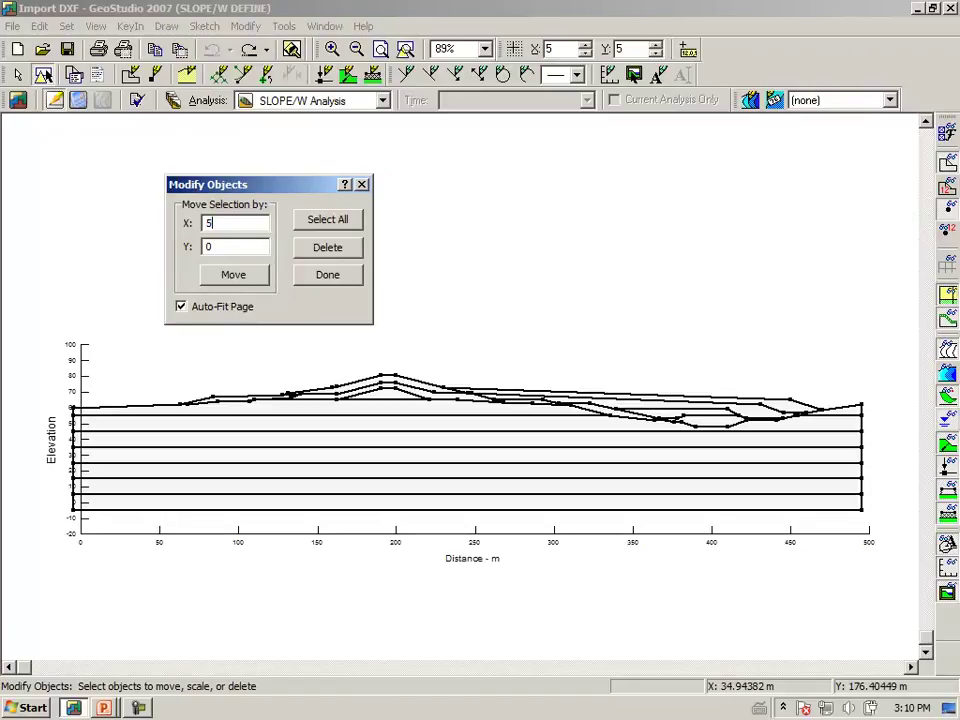
left_click(247, 281)
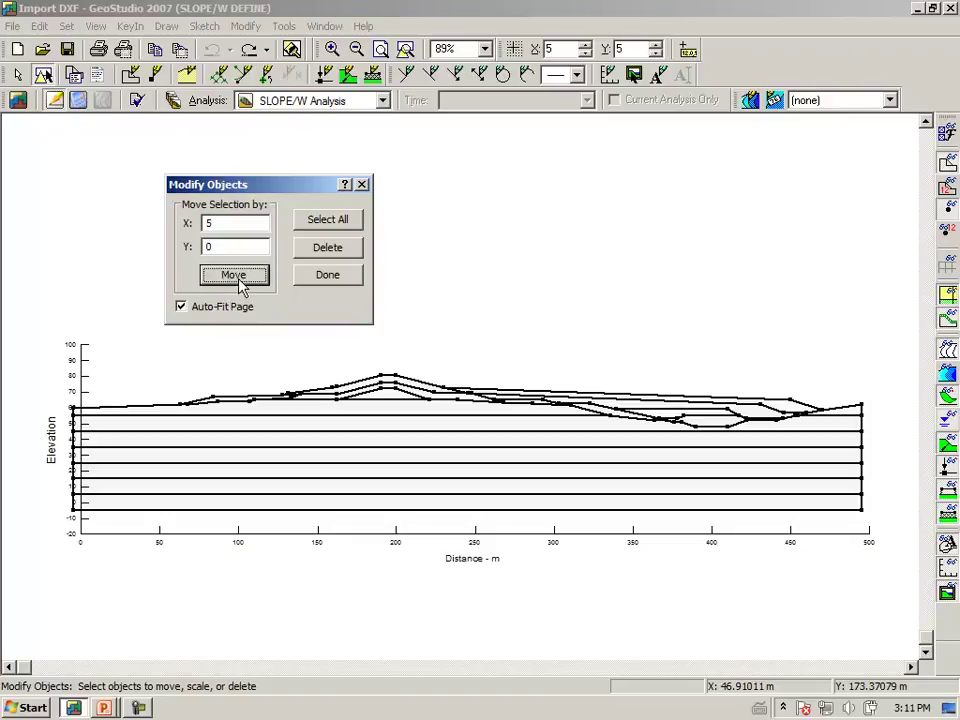
left_click(334, 281)
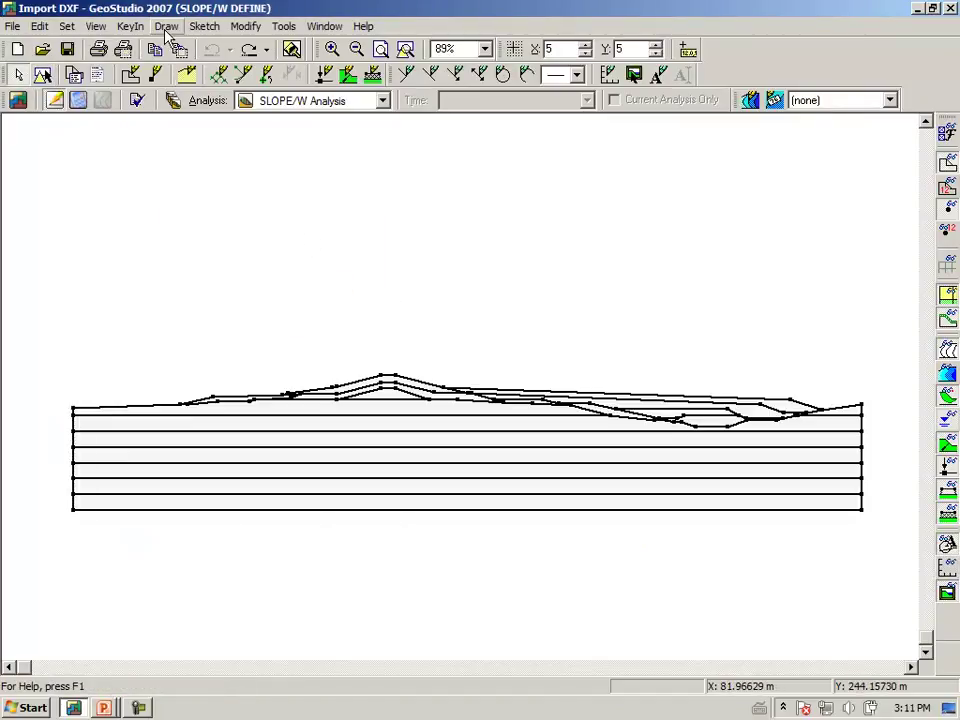
- Select all objects and move them by X 5, Y 0 with Modify Objects
left_click(240, 30)
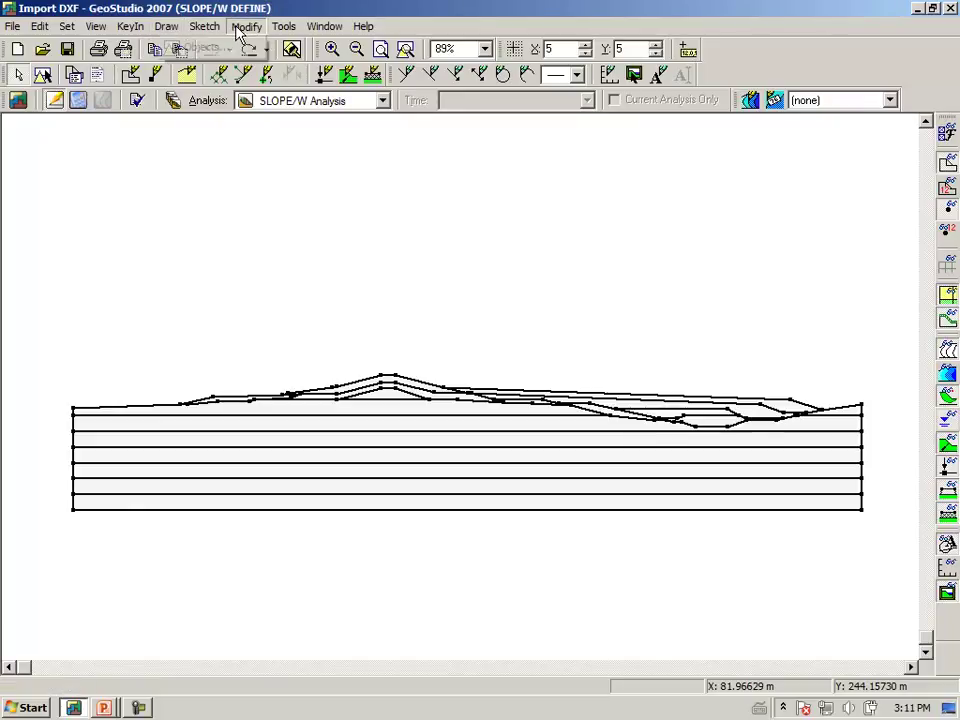
left_click(140, 708)
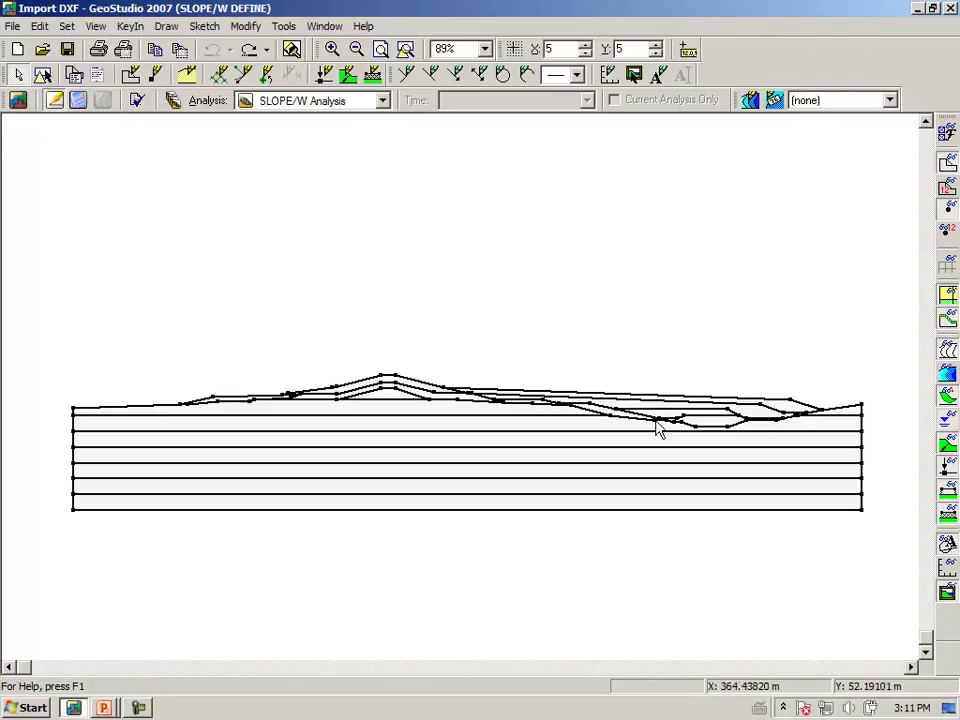
left_click(246, 27)
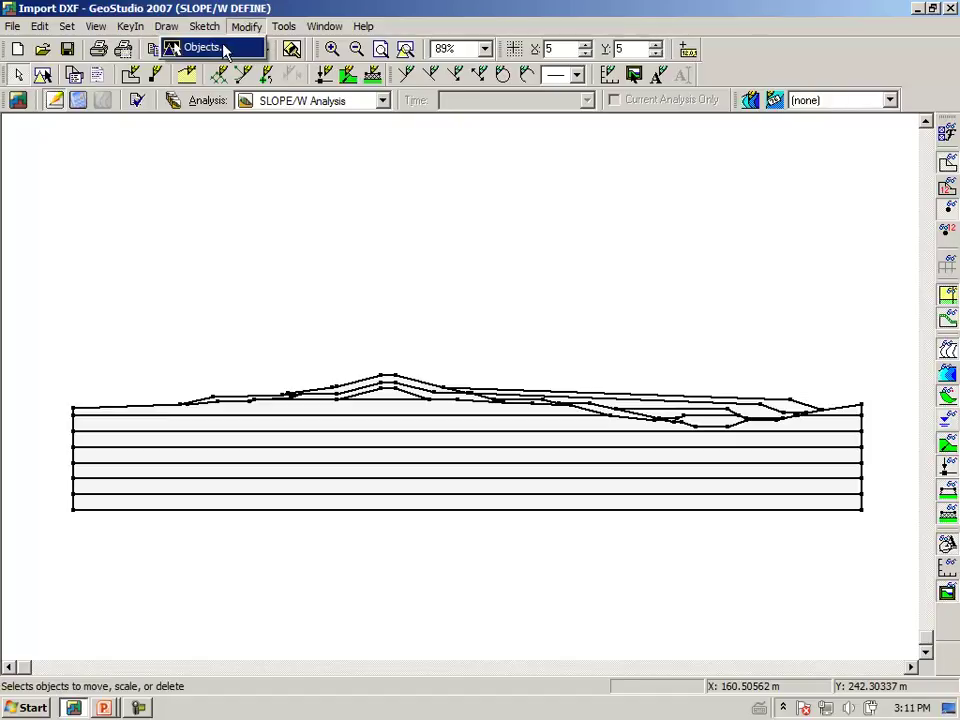
left_click(226, 50)
left_click_drag(815, 129, 420, 186)
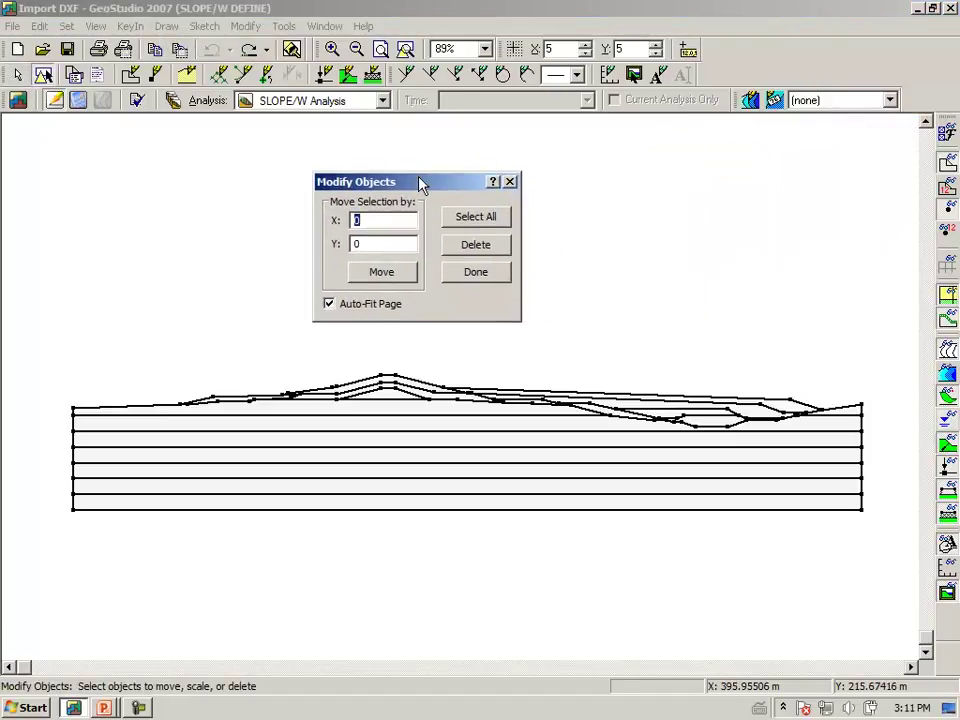
left_click(474, 219)
double_click(397, 224)
type("5")
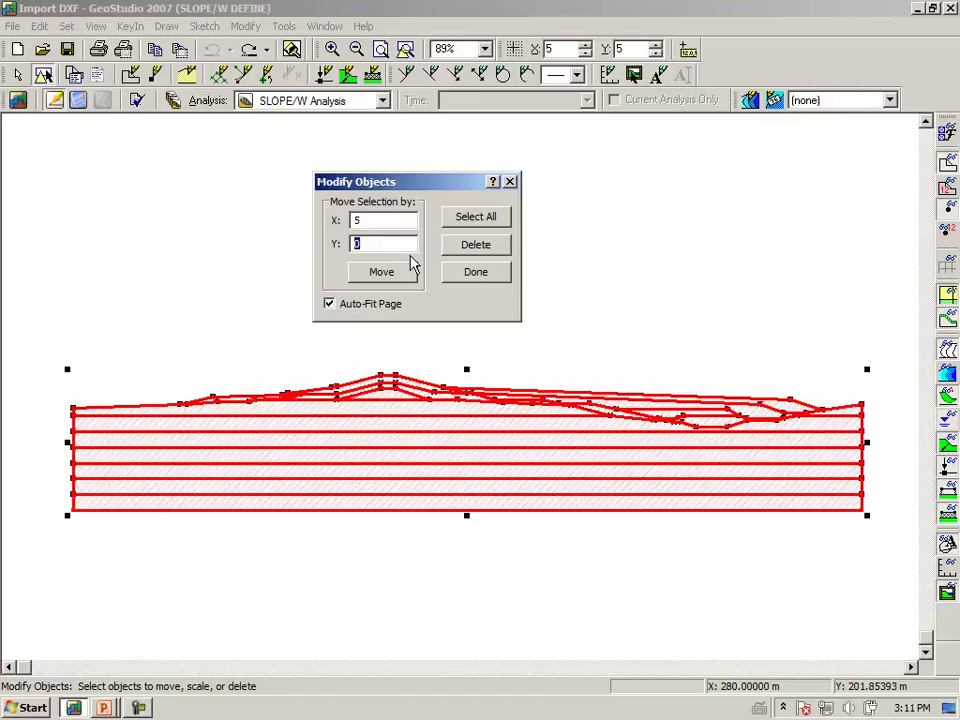
left_click(385, 275)
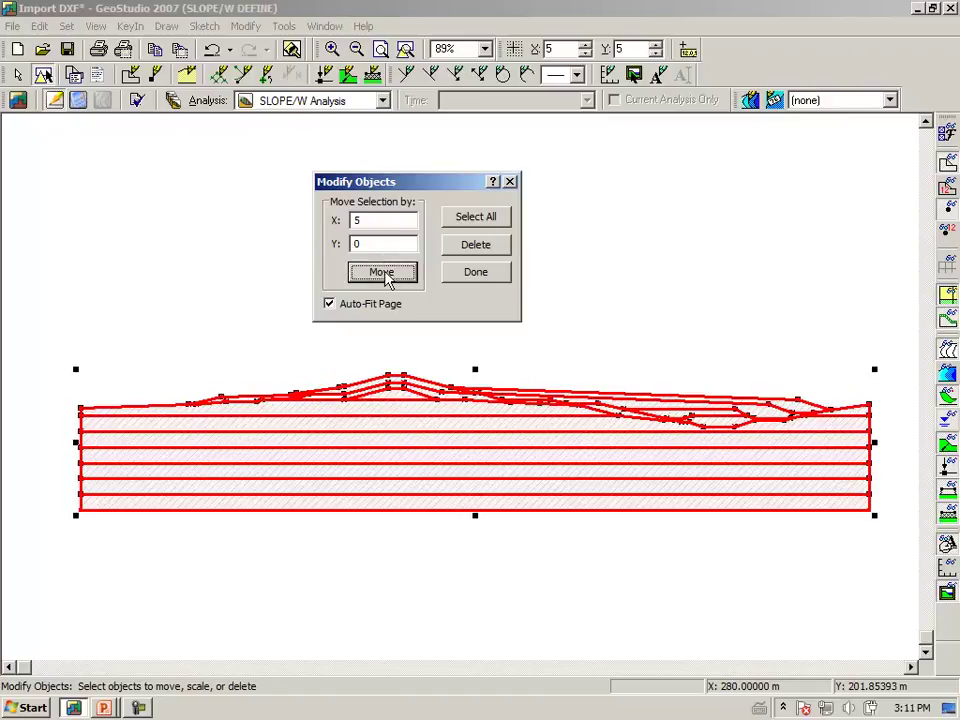
left_click(487, 277)
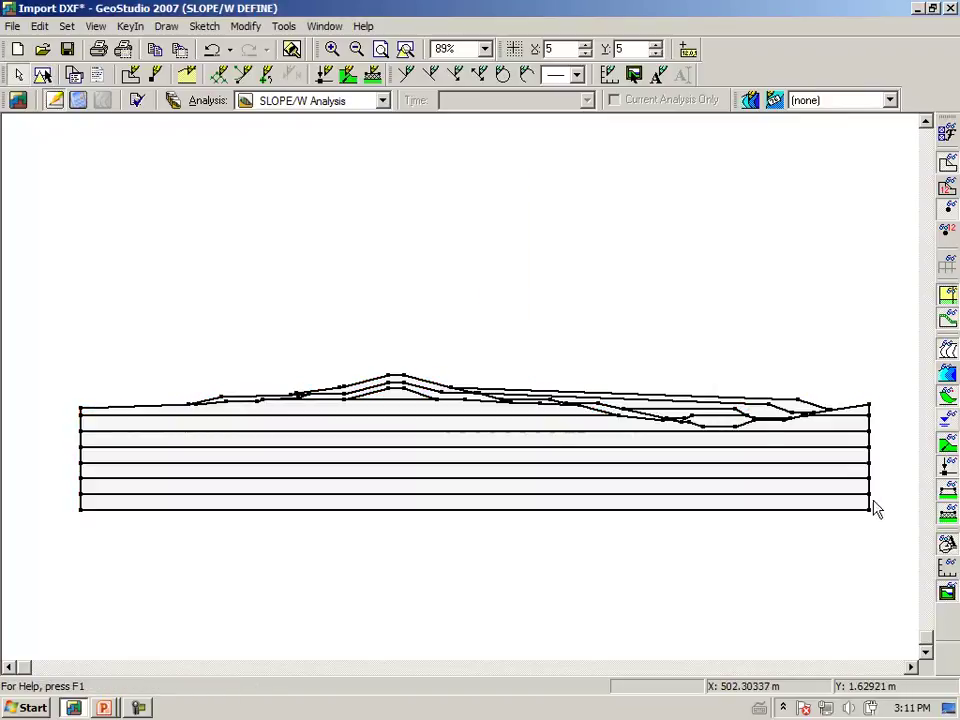
- Turn on View Axes to show Distance and Elevation around the 0–500 m profile
left_click(944, 571)
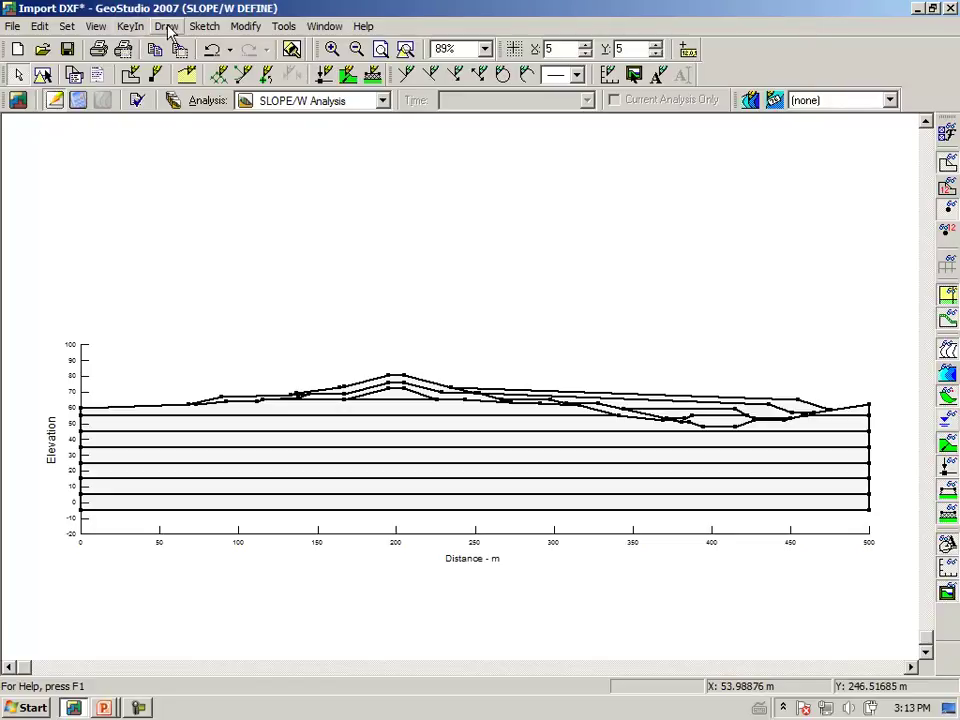
left_click(96, 29)
left_click(70, 47)
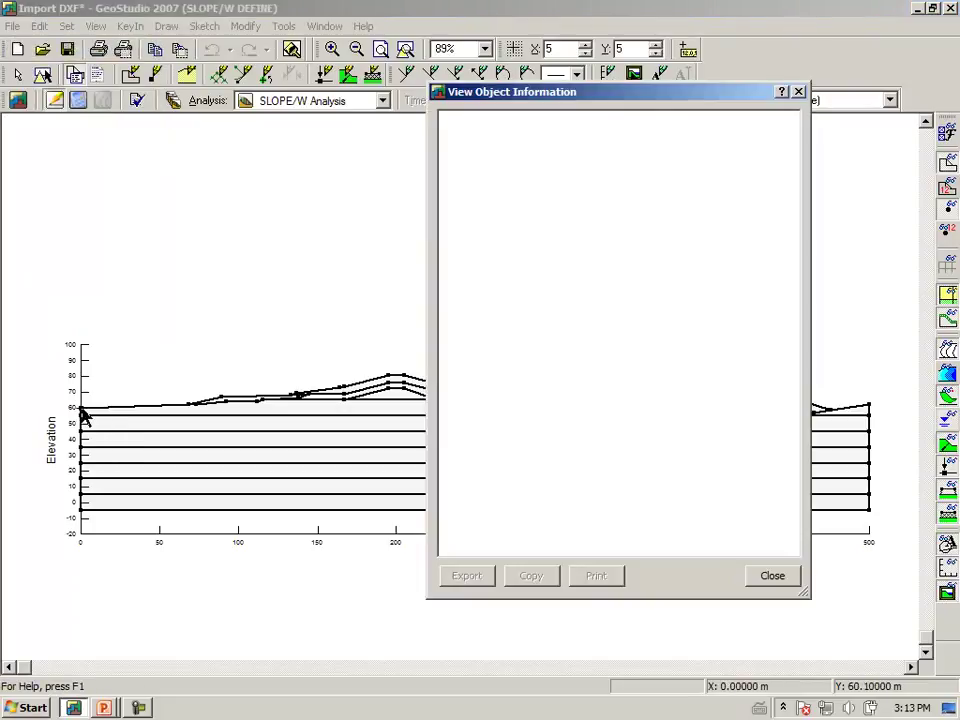
left_click(79, 407)
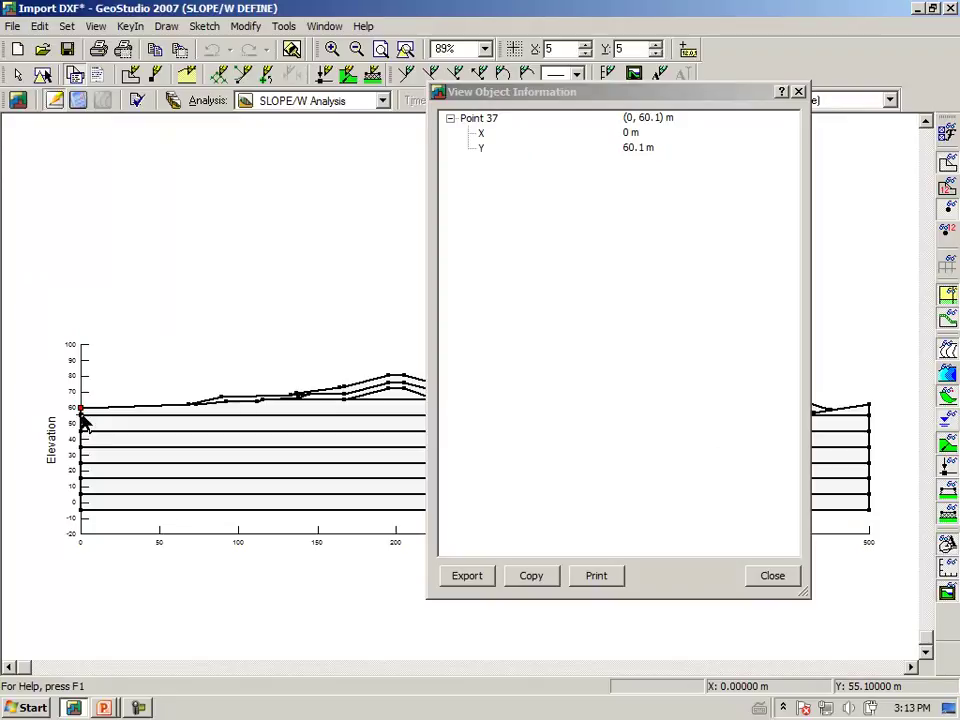
left_click(81, 416)
left_click(84, 503)
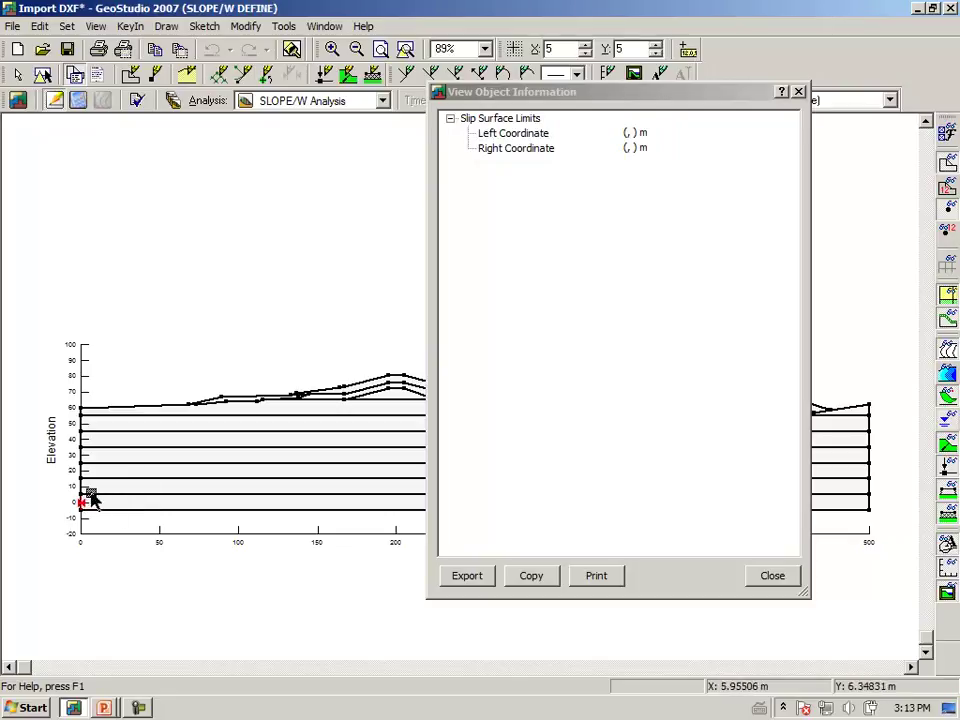
left_click(81, 479)
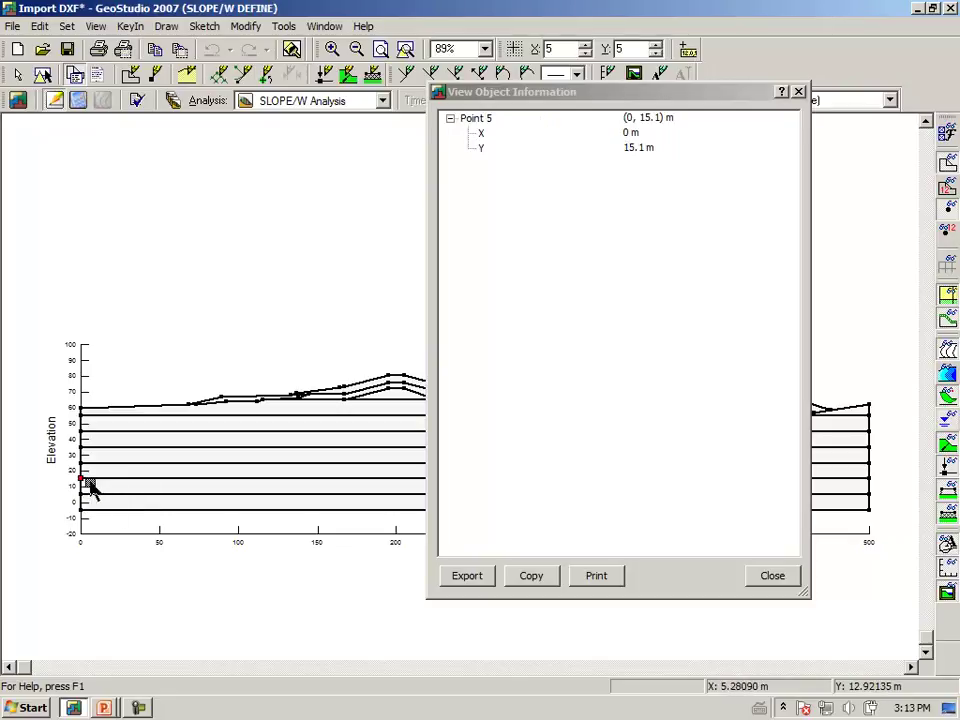
left_click(869, 479)
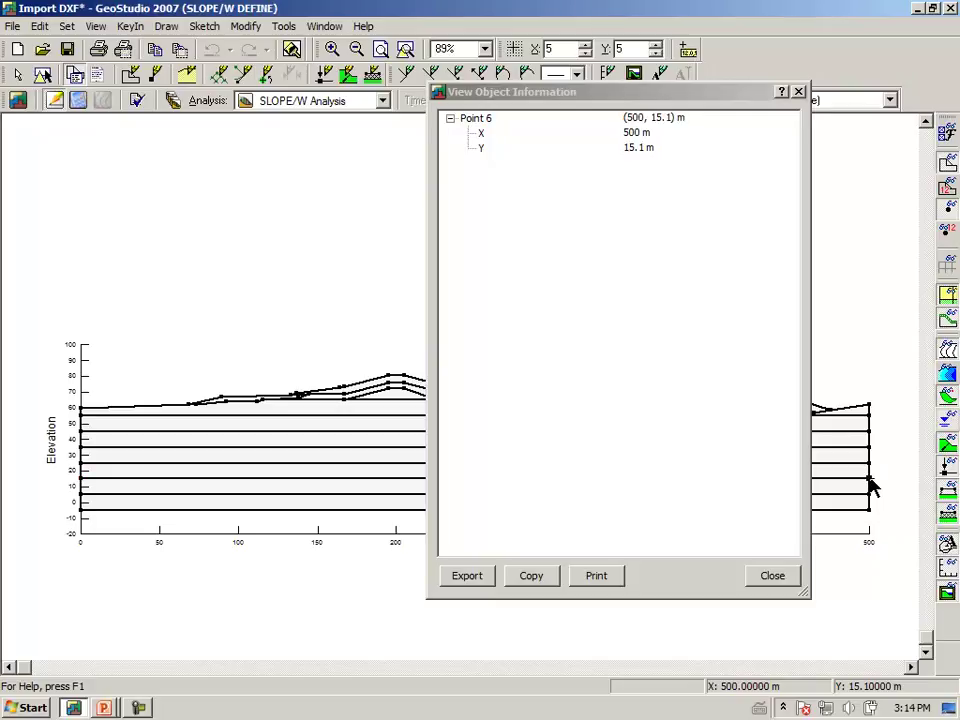
left_click(868, 464)
left_click(869, 449)
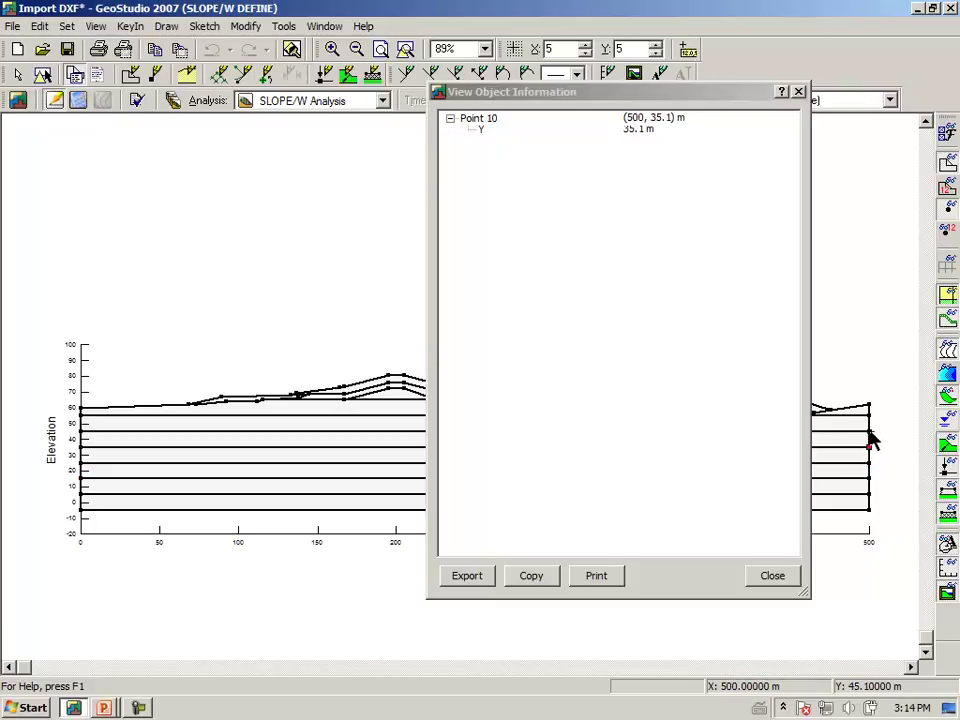
left_click(772, 580)
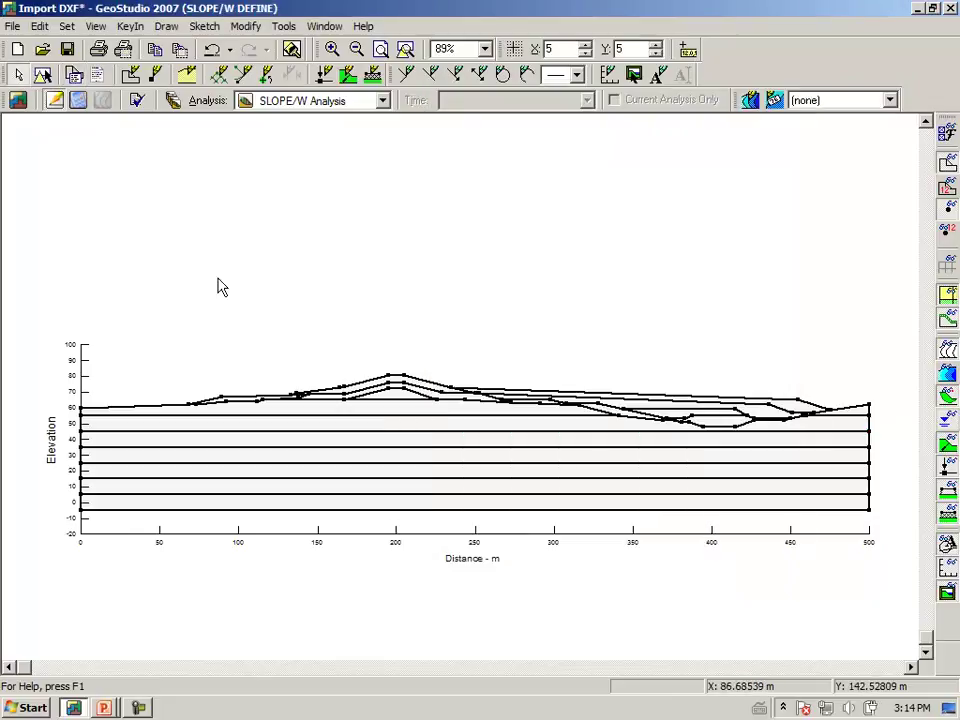
- Hide the axes and move all objects by X 0, Y -0.1 m
left_click(948, 570)
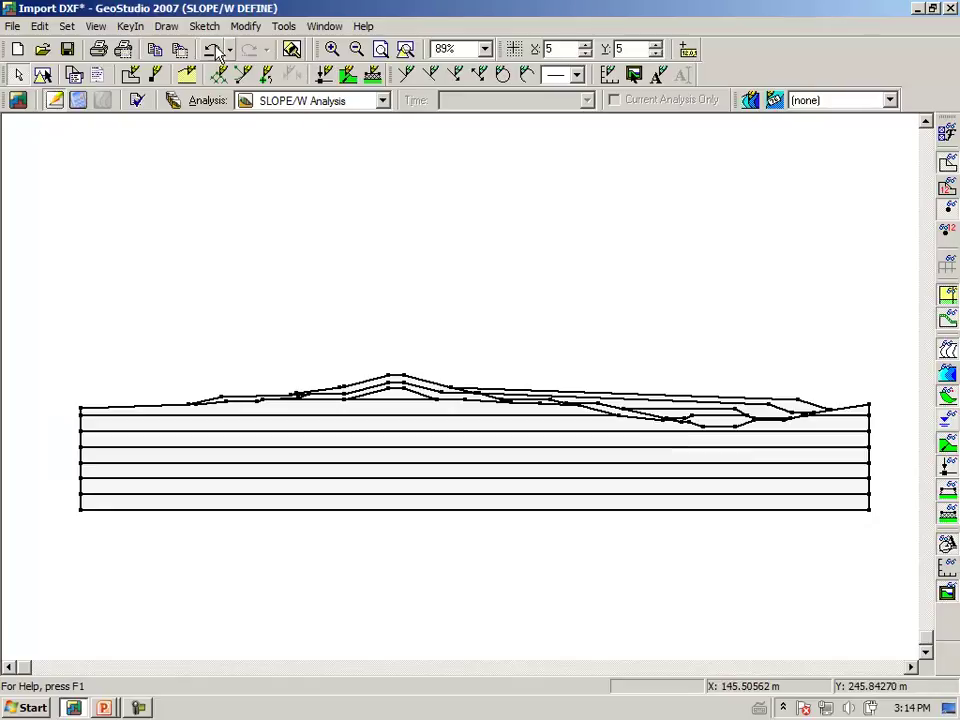
left_click(246, 26)
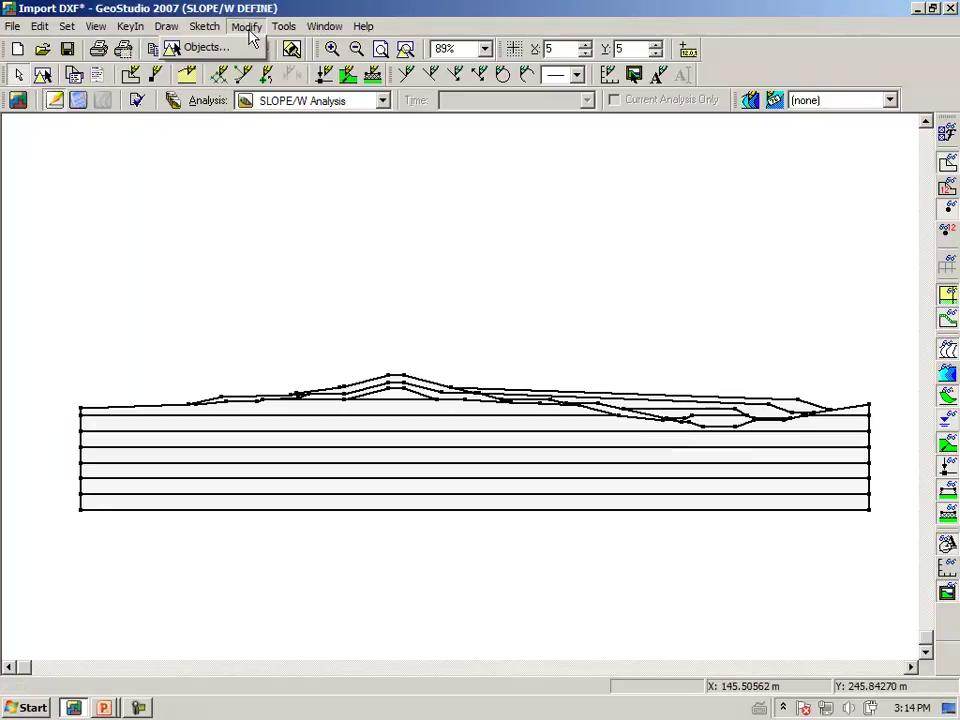
left_click(250, 47)
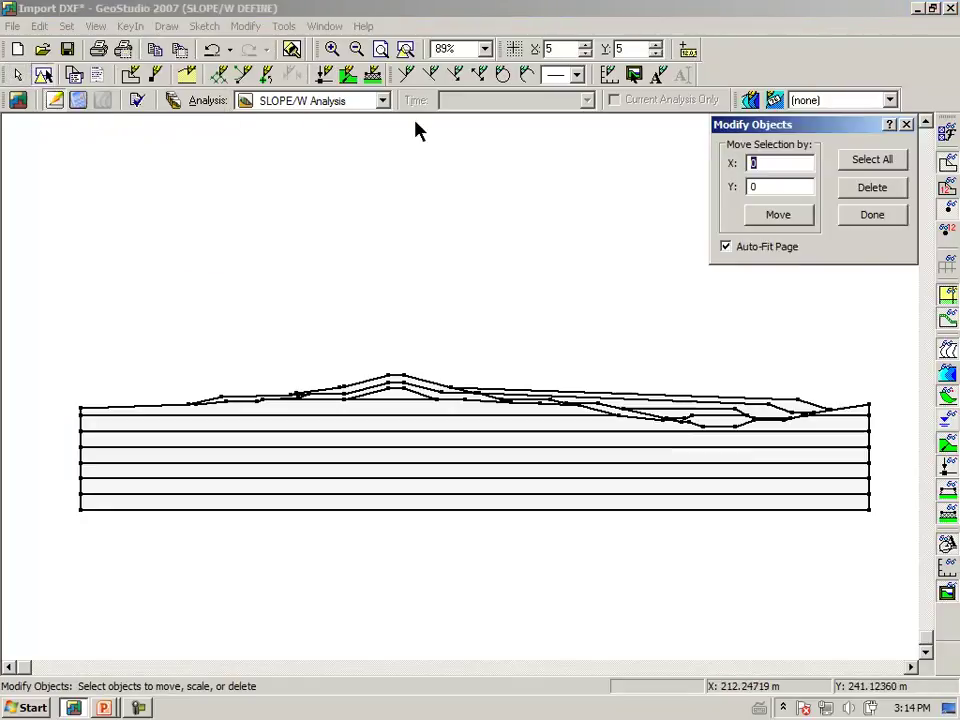
left_click(884, 168)
key("Tab")
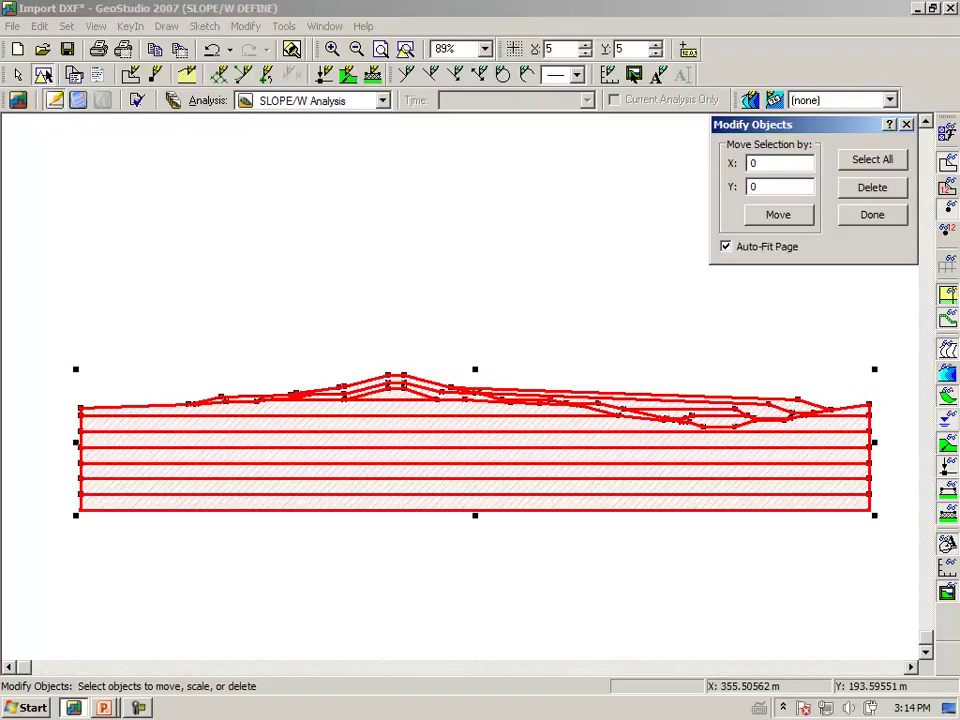
key("BackSpace")
type("-0.1")
left_click(775, 215)
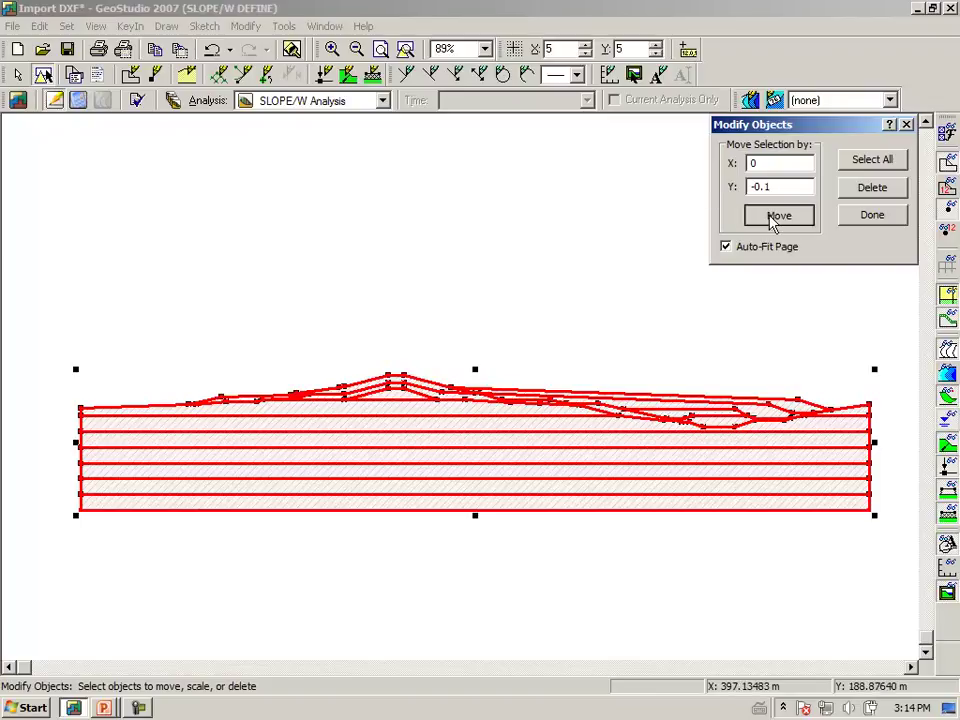
left_click(862, 216)
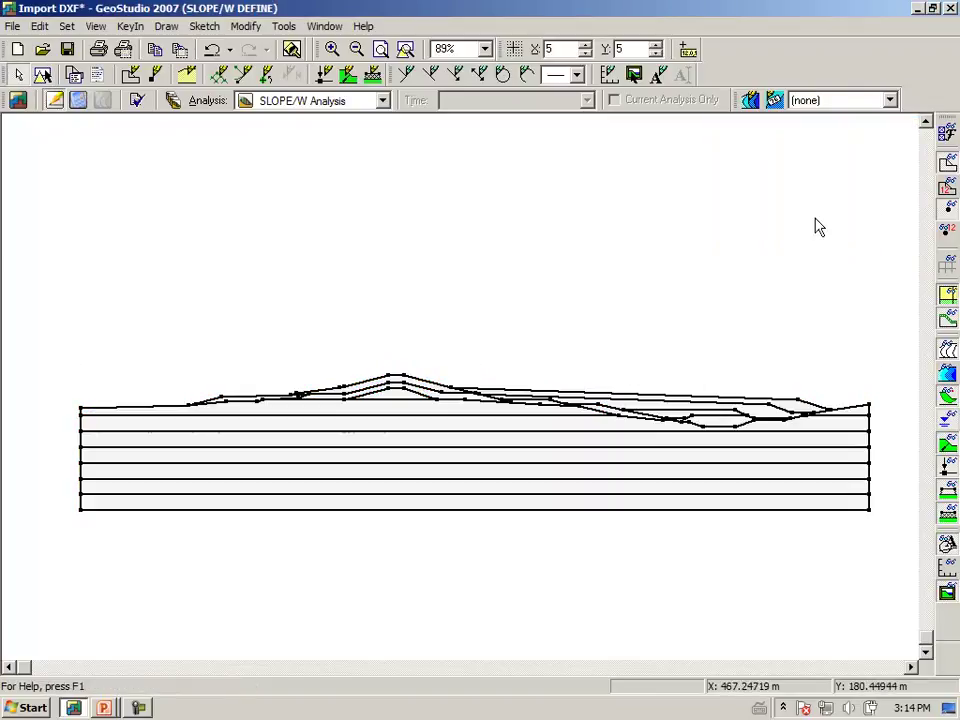
left_click(96, 26)
left_click(86, 51)
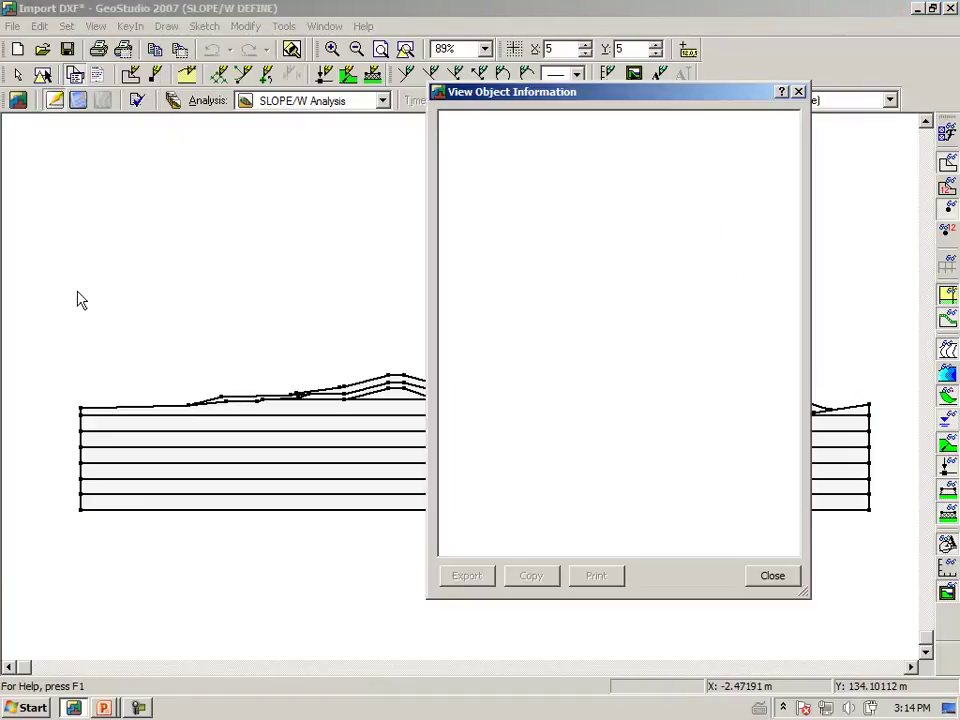
left_click(81, 413)
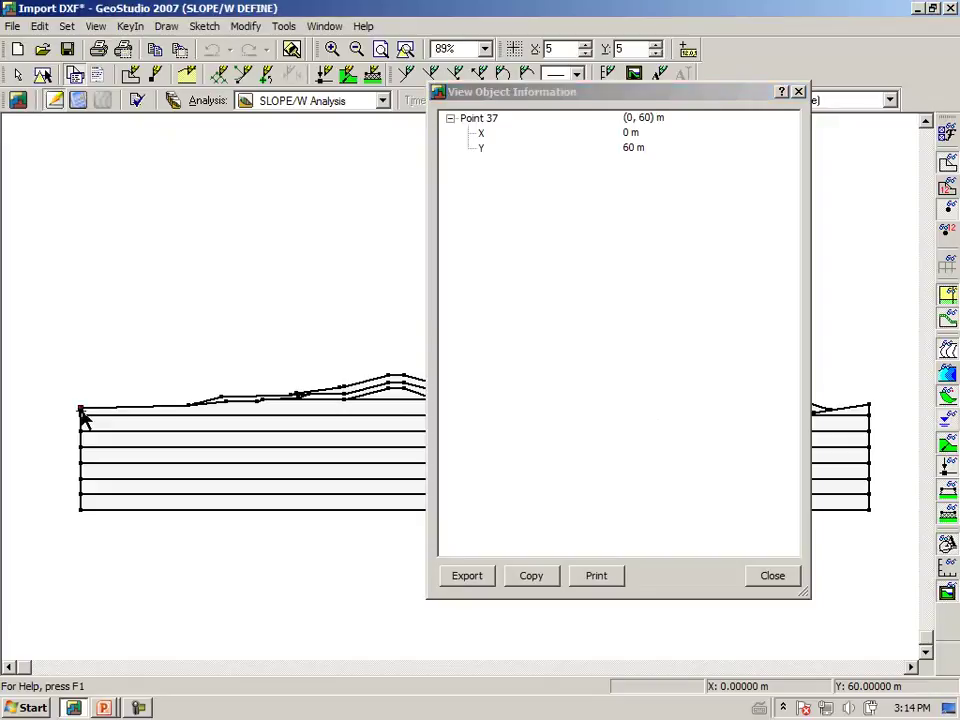
left_click(81, 415)
left_click(81, 422)
left_click(81, 430)
left_click(869, 463)
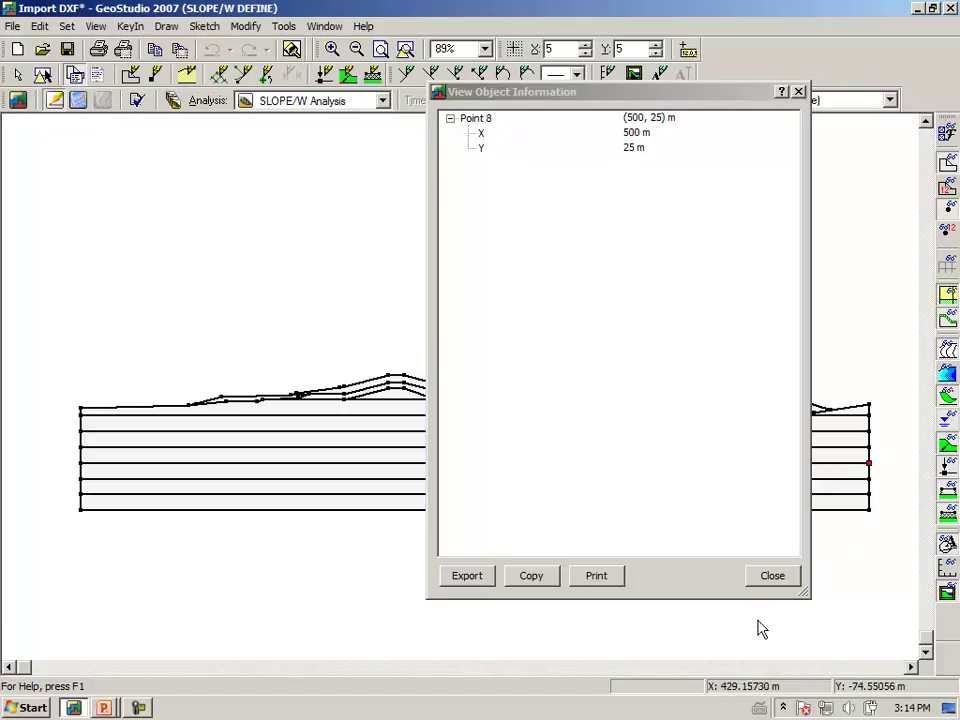
- Close the object information viewer so the full 0–500 m cross-section is visible again
left_click(773, 578)
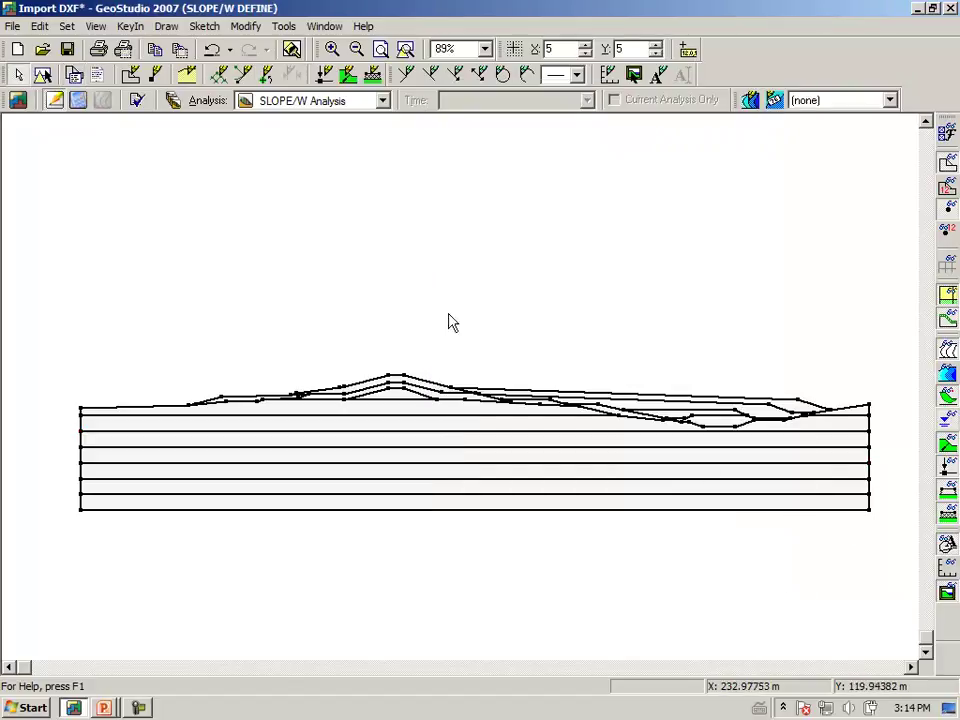